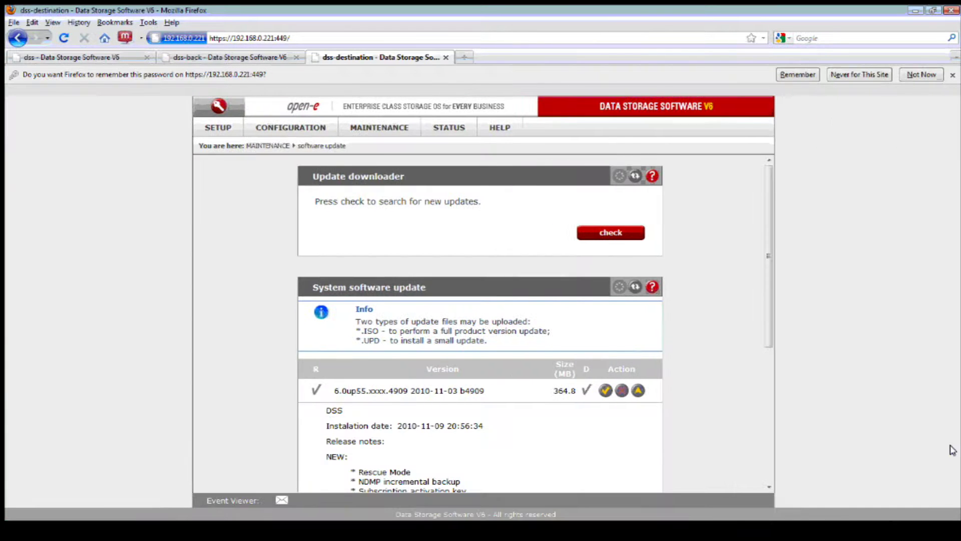
Bring the browser into focus and switch to the dss server's management page
{"action": "left_click", "coordinate": [709, 440]}
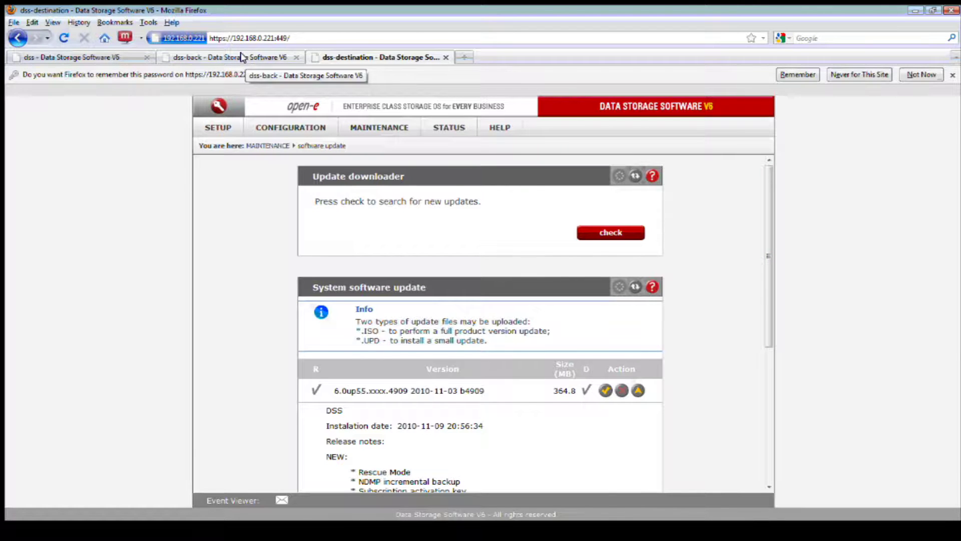
{"action": "left_click", "coordinate": [133, 59]}
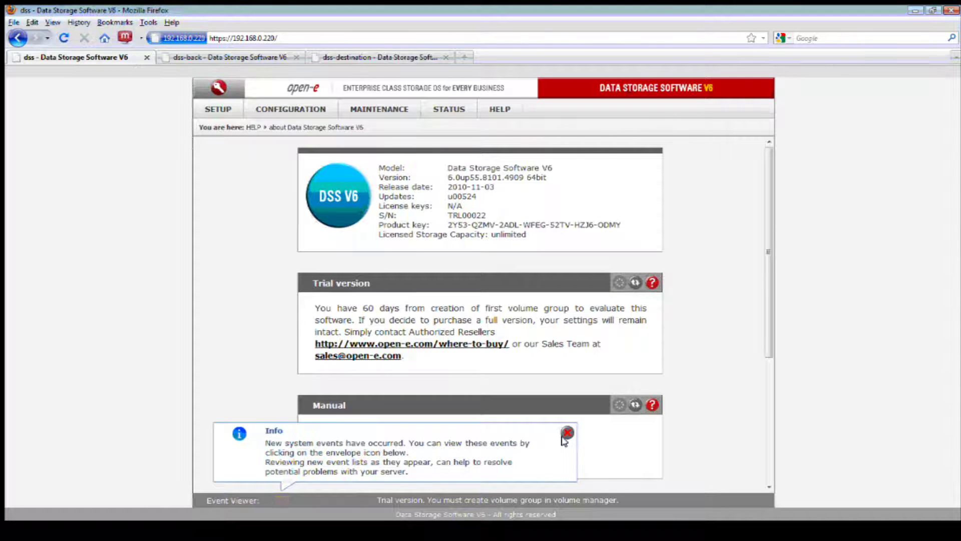
Dismiss the system events notice and read version 6.0up55.8101.4909 on the About page
{"action": "left_click", "coordinate": [568, 432]}
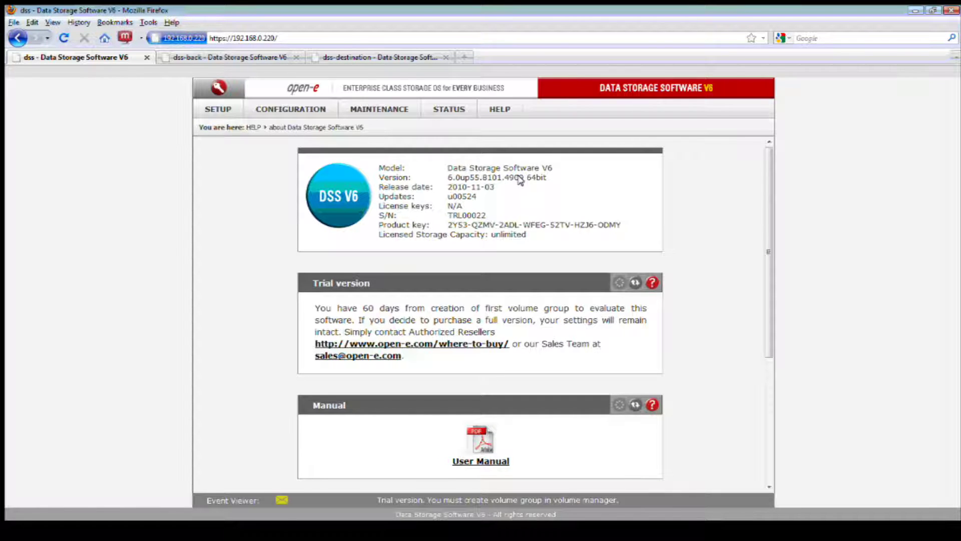
{"action": "double_click", "coordinate": [518, 180]}
{"action": "left_click", "coordinate": [519, 192]}
Go to SETUP > H/W RAID and select the LSI 1 controller
{"action": "left_click", "coordinate": [220, 109]}
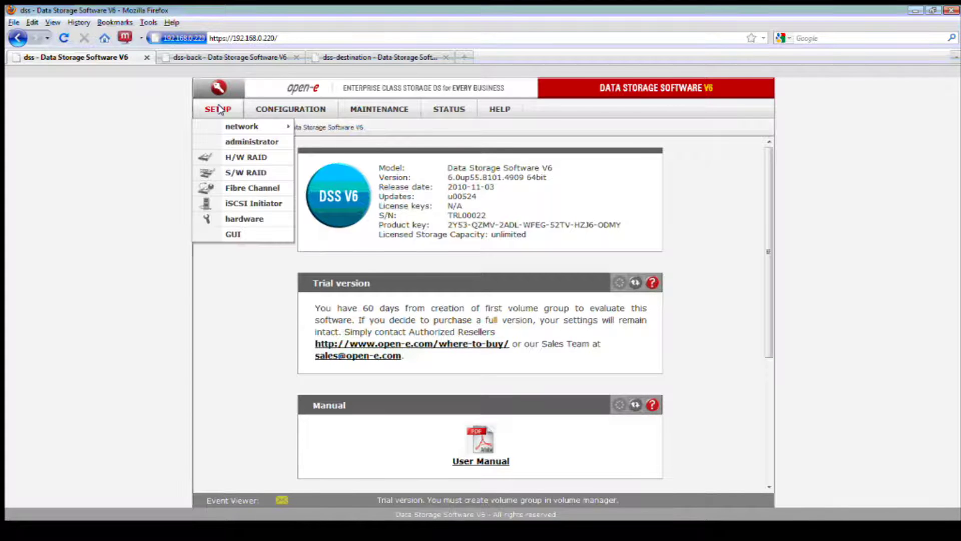
{"action": "mouse_move", "coordinate": [225, 120]}
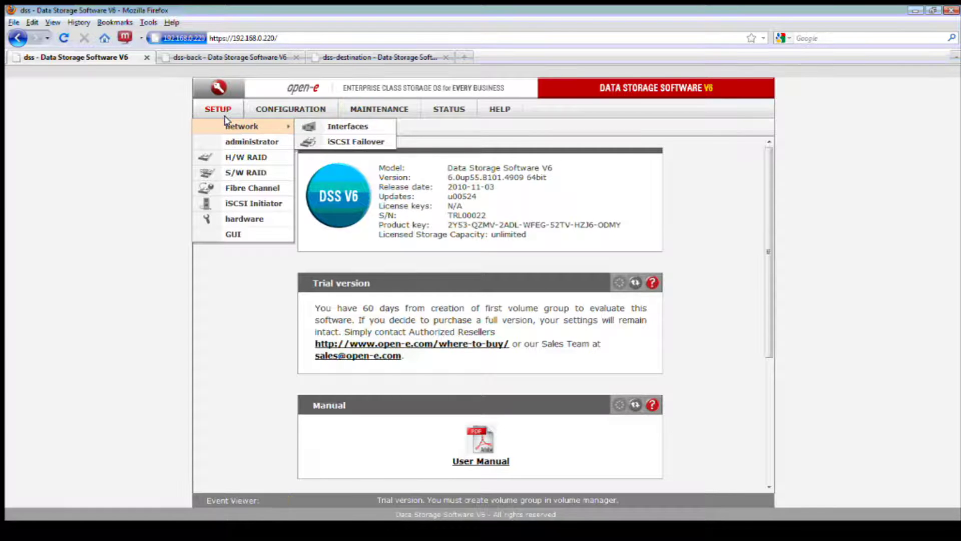
{"action": "left_click", "coordinate": [231, 157]}
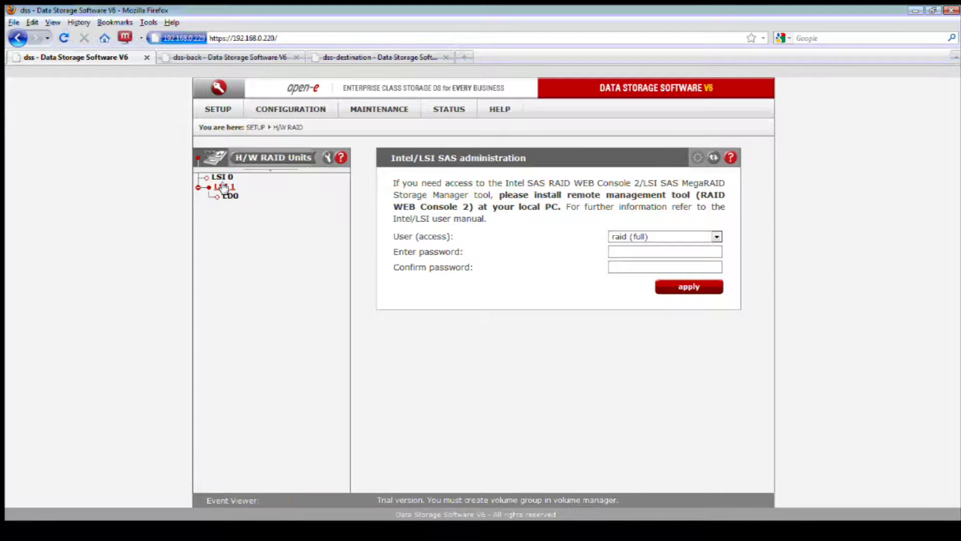
{"action": "left_click", "coordinate": [230, 196]}
{"action": "left_click", "coordinate": [225, 186]}
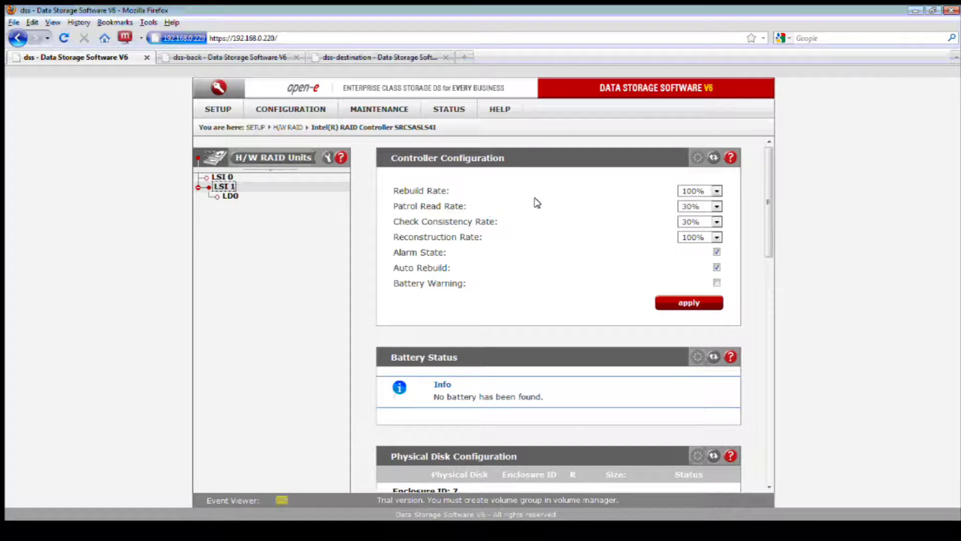
Check the rebuild rate choices, keep it at 100%, and scroll down to the physical disks
{"action": "left_click", "coordinate": [717, 191]}
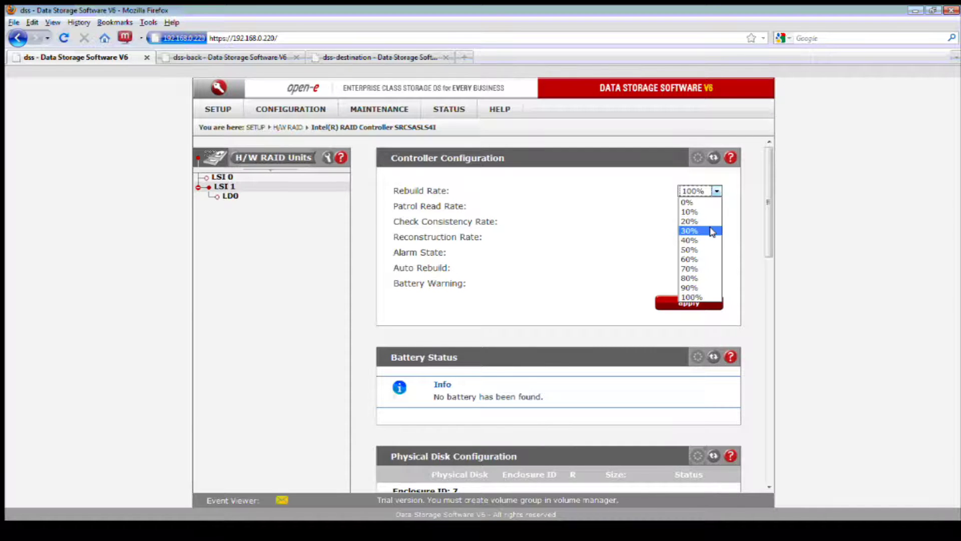
{"action": "left_click", "coordinate": [724, 190]}
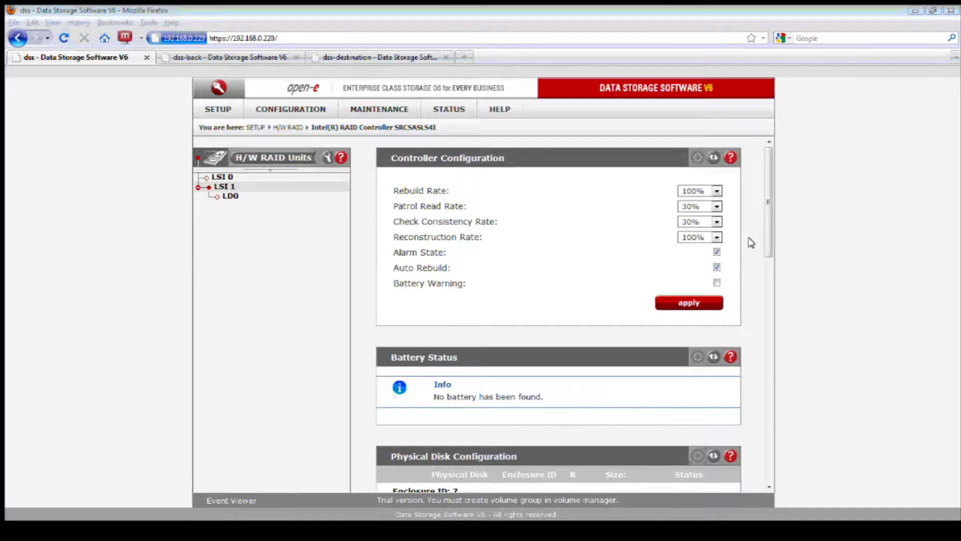
{"action": "left_click_drag", "start_coordinate": [768, 208], "coordinate": [764, 285]}
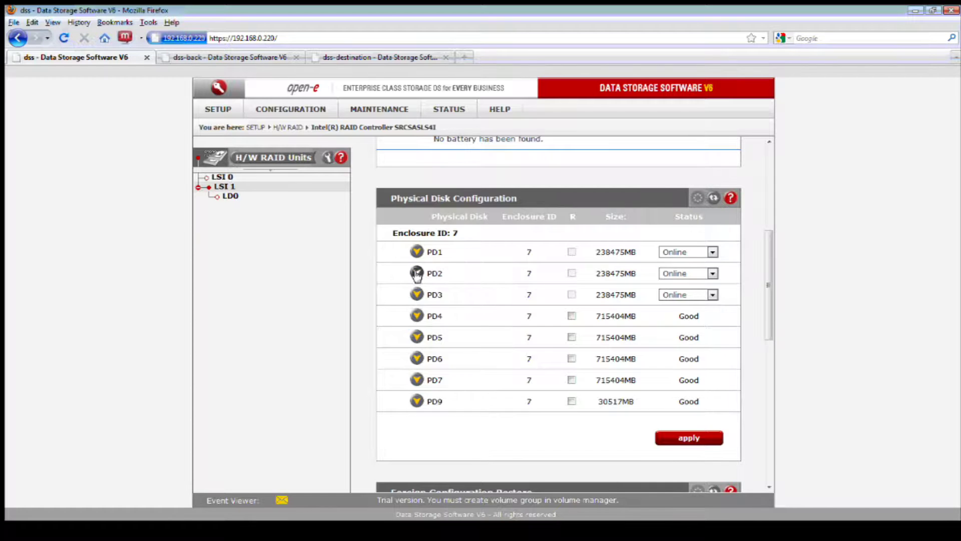
Expand disk PD2's details and scroll down to the Create new logical disk panel
{"action": "left_click", "coordinate": [416, 273]}
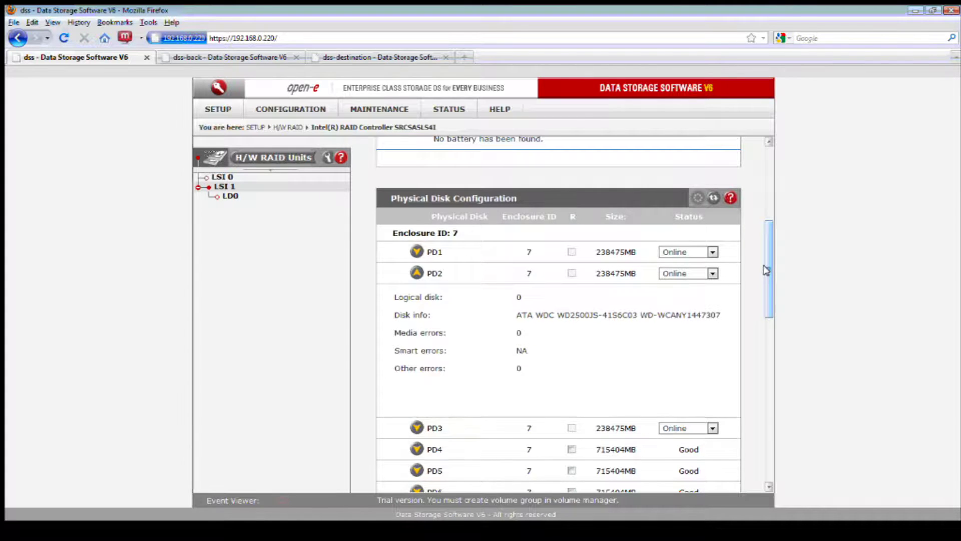
{"action": "left_click_drag", "start_coordinate": [767, 268], "coordinate": [765, 429]}
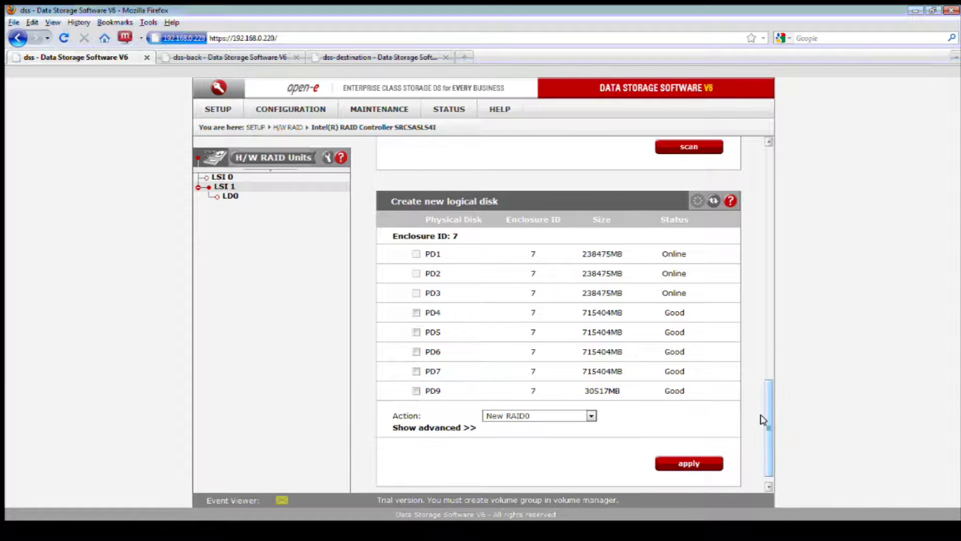
Keep New RAID0 as the action and show the advanced options (stripe size 64, Default policies)
{"action": "scroll", "coordinate": [607, 403], "scroll_direction": "down", "scroll_amount": 1}
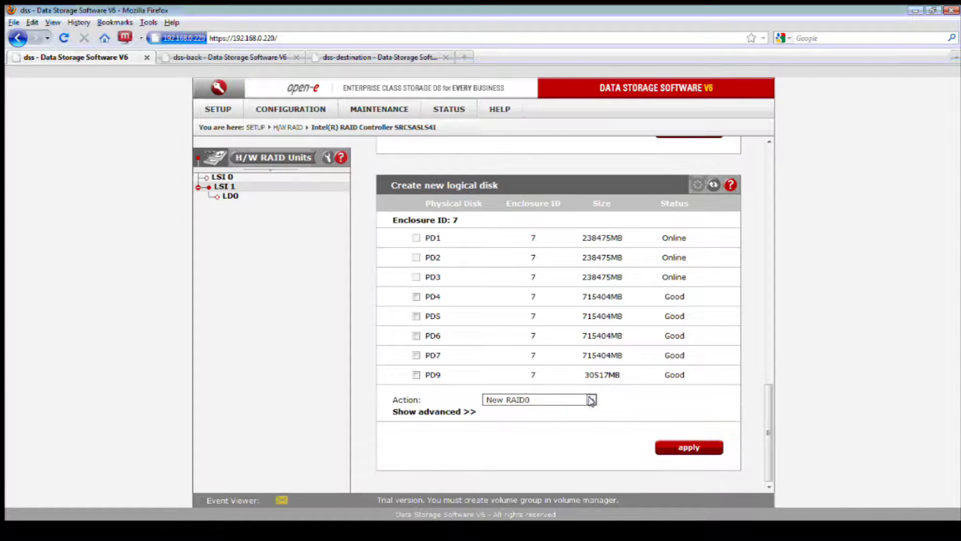
{"action": "left_click", "coordinate": [591, 399]}
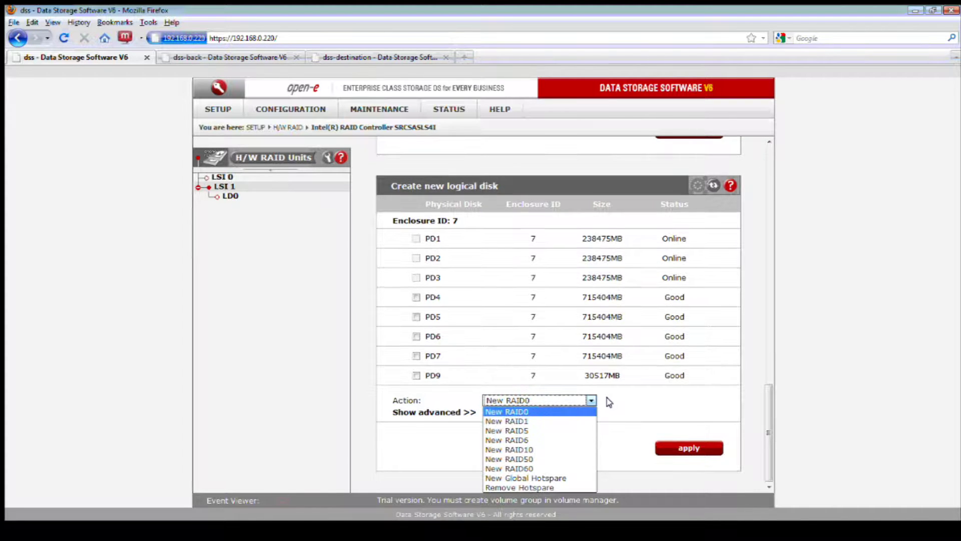
{"action": "left_click", "coordinate": [608, 401]}
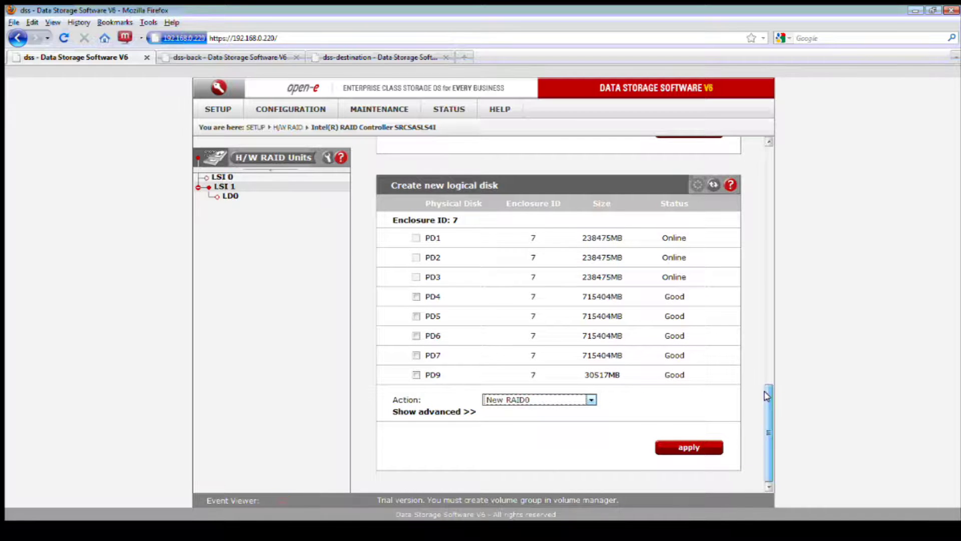
{"action": "left_click", "coordinate": [420, 412]}
{"action": "scroll", "coordinate": [516, 412], "scroll_direction": "down", "scroll_amount": 4}
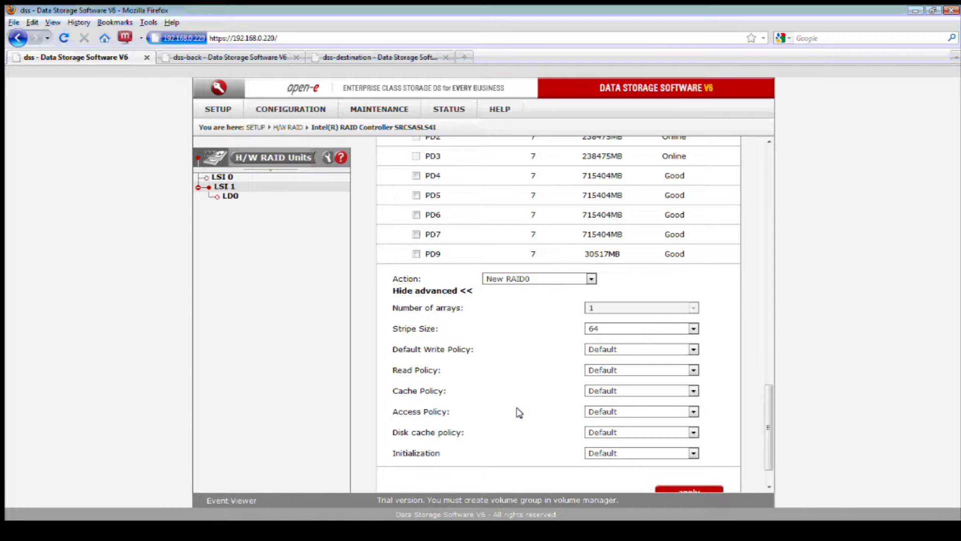
Select disks PD4 and PD5 for a New RAID0 logical disk
{"action": "left_click", "coordinate": [415, 194]}
{"action": "left_click", "coordinate": [416, 175]}
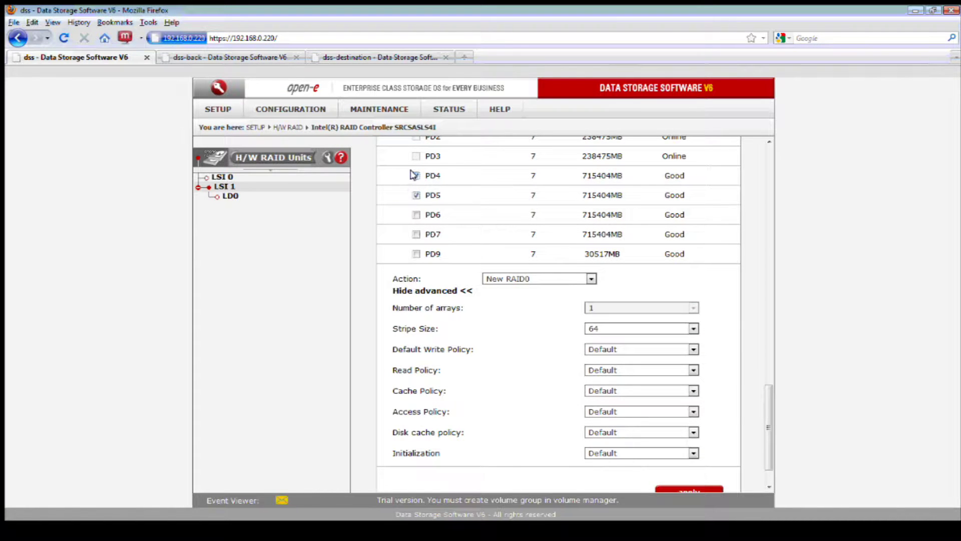
{"action": "left_click", "coordinate": [586, 277]}
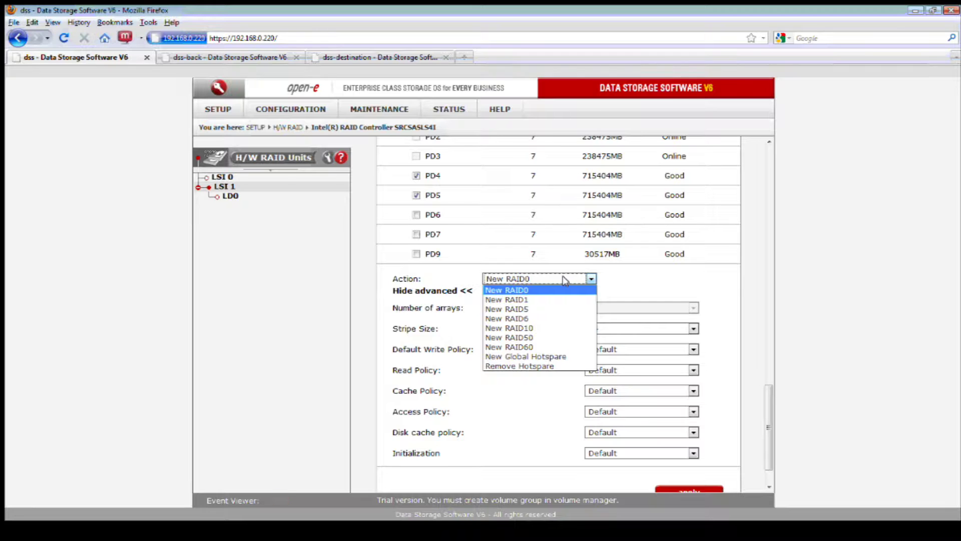
{"action": "left_click", "coordinate": [608, 279]}
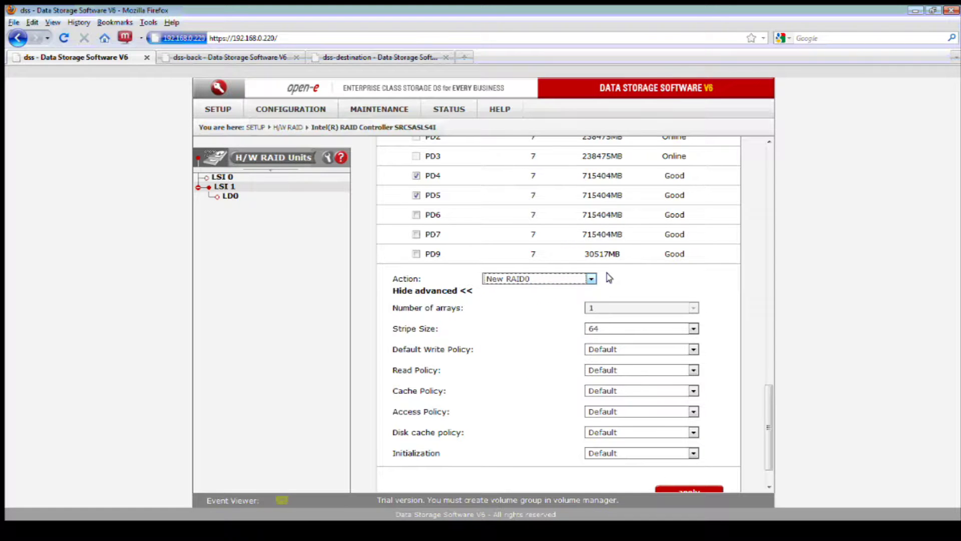
Set the new RAID0's stripe size to 128
{"action": "left_click", "coordinate": [622, 328]}
{"action": "left_click", "coordinate": [620, 338]}
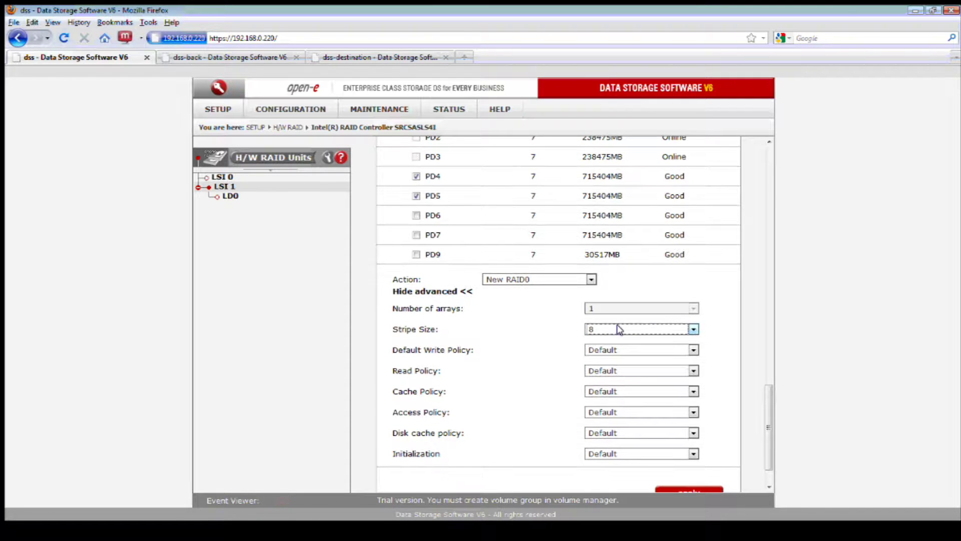
{"action": "left_click", "coordinate": [657, 327]}
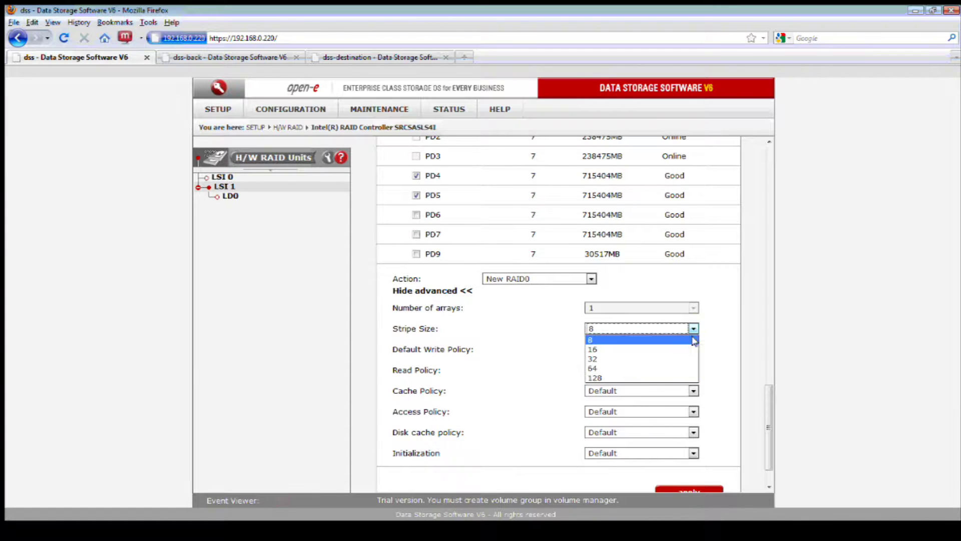
{"action": "left_click", "coordinate": [707, 335]}
{"action": "left_click", "coordinate": [693, 328]}
{"action": "left_click", "coordinate": [625, 378]}
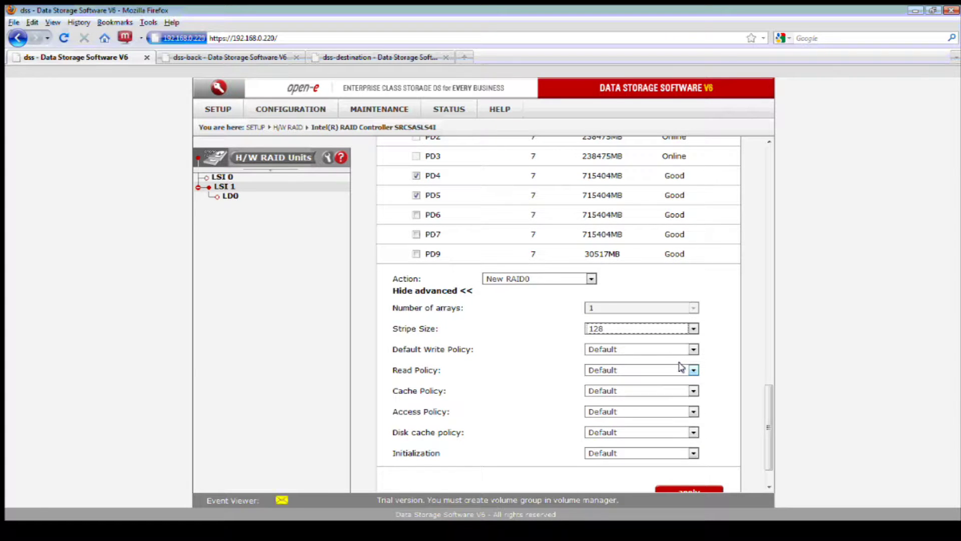
Set write policy to Write Back, read policy to Readahead and cache policy to Cached
{"action": "left_click", "coordinate": [669, 349]}
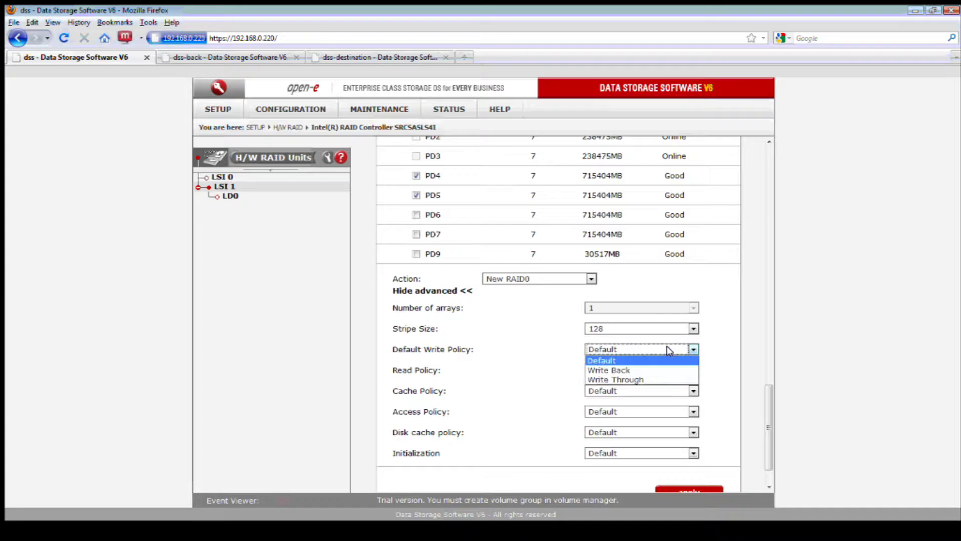
{"action": "left_click", "coordinate": [642, 371]}
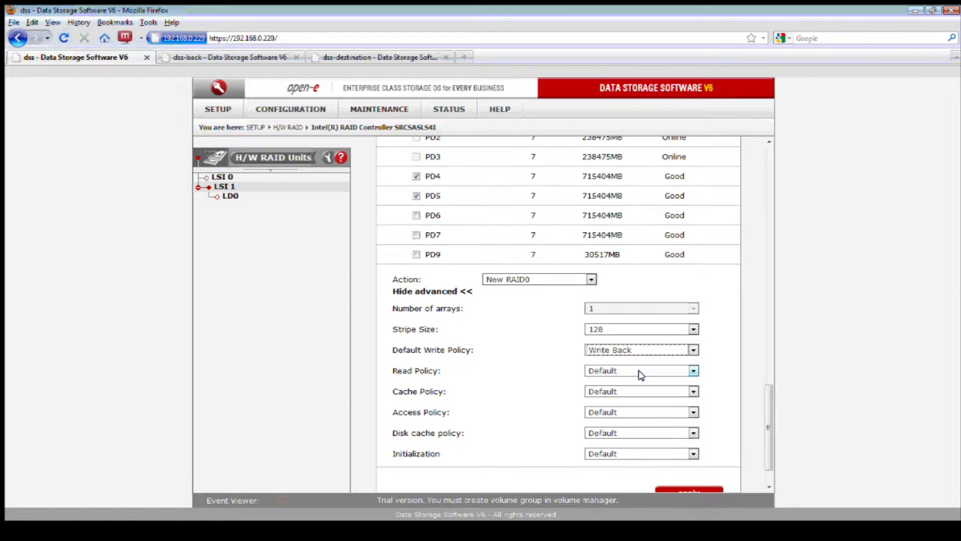
{"action": "left_click", "coordinate": [641, 372]}
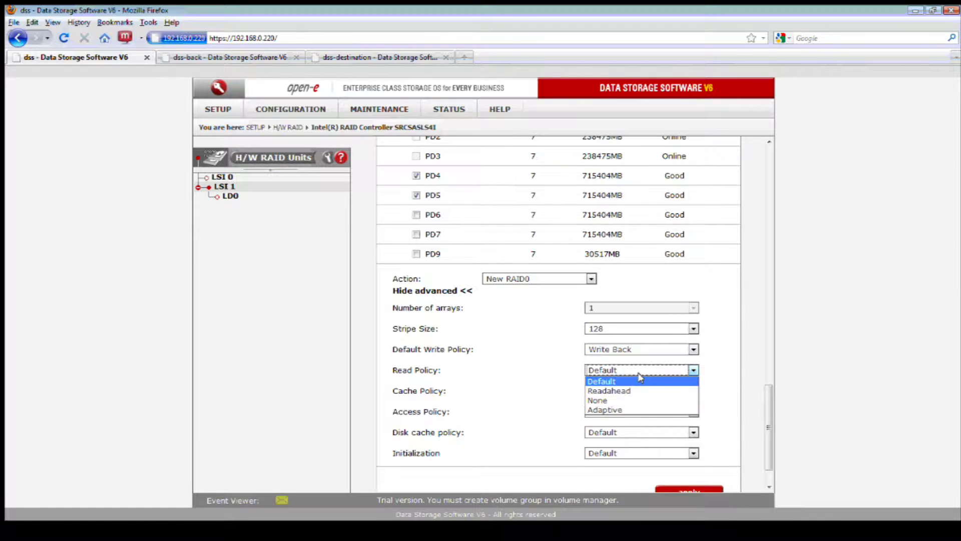
{"action": "left_click", "coordinate": [640, 386]}
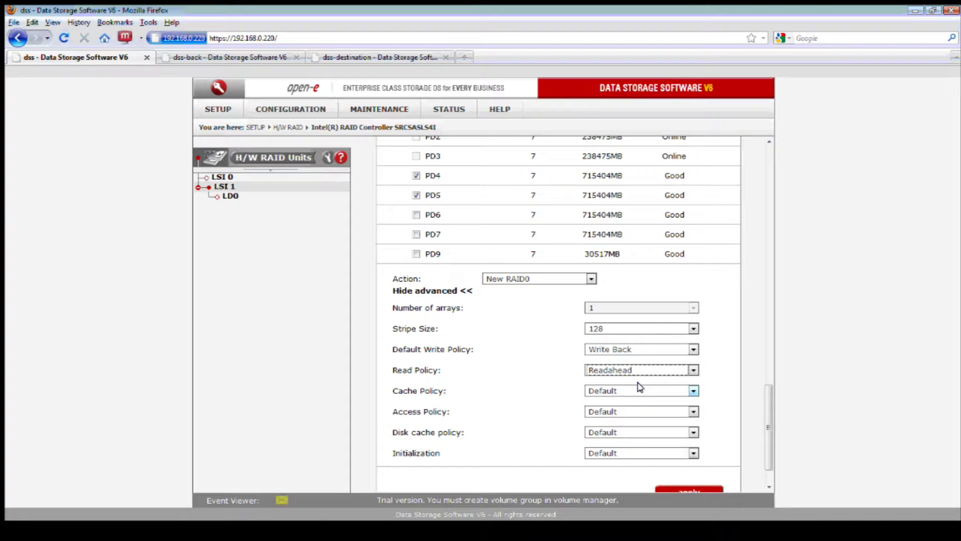
{"action": "left_click", "coordinate": [640, 388]}
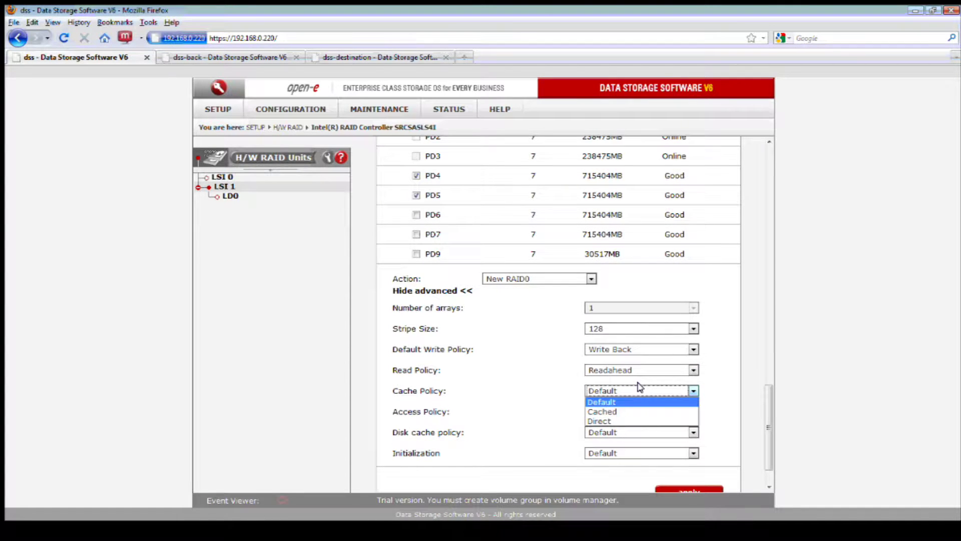
{"action": "left_click", "coordinate": [633, 414]}
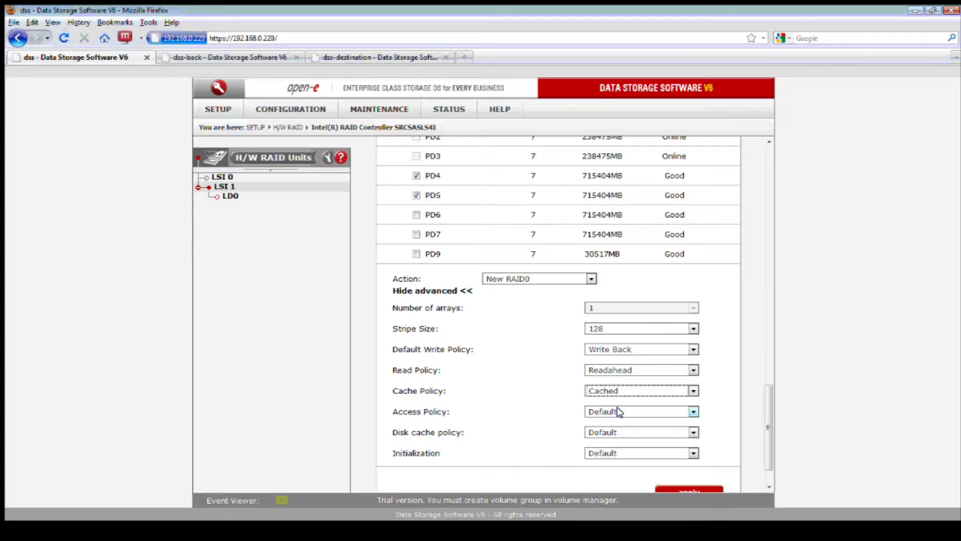
Keep access policy Default, enable the disk cache, and choose Full initialization
{"action": "left_click", "coordinate": [620, 412]}
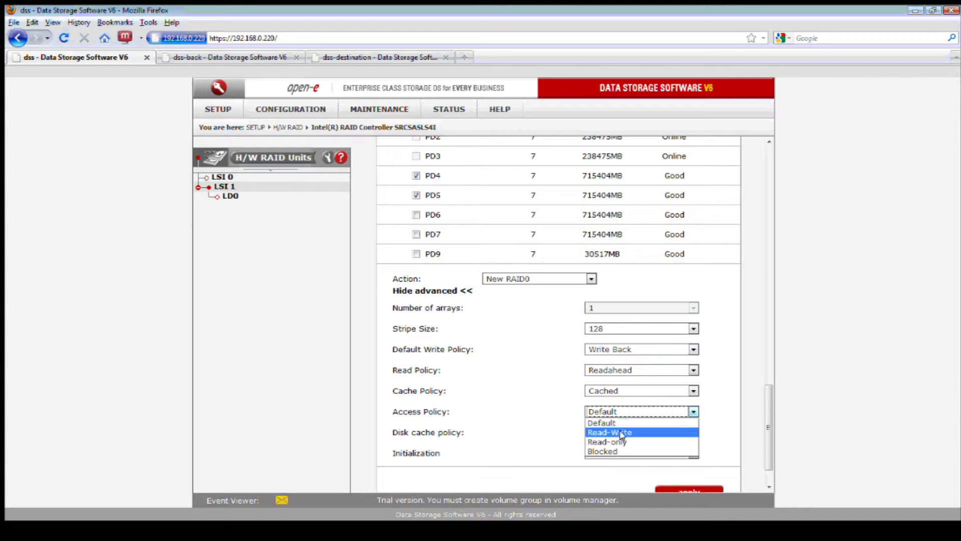
{"action": "left_click", "coordinate": [623, 423]}
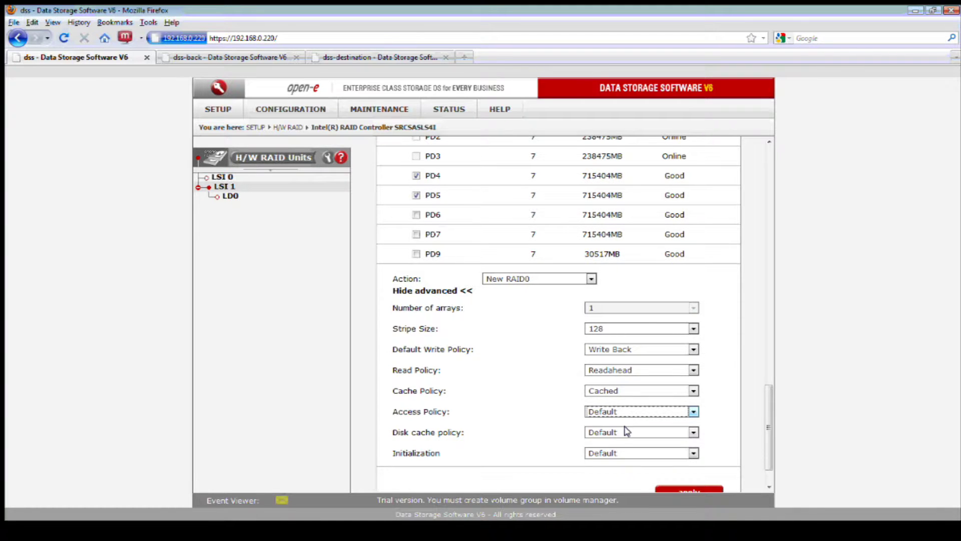
{"action": "left_click", "coordinate": [626, 431]}
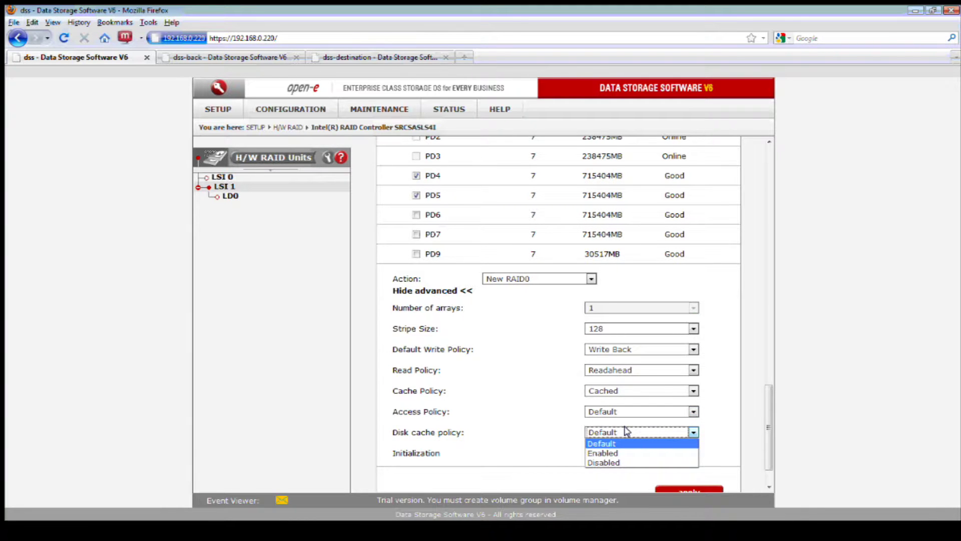
{"action": "left_click", "coordinate": [620, 453]}
{"action": "left_click", "coordinate": [620, 454]}
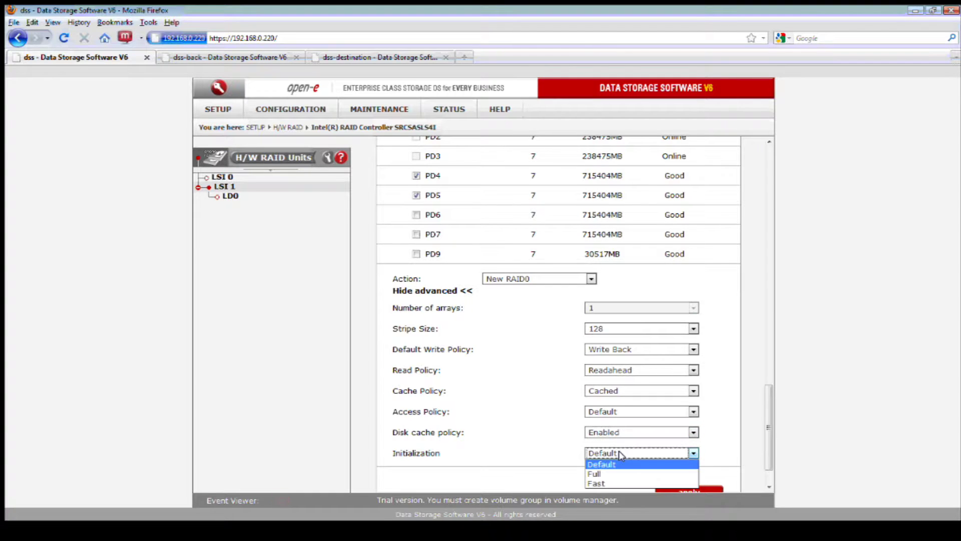
{"action": "left_click", "coordinate": [606, 475]}
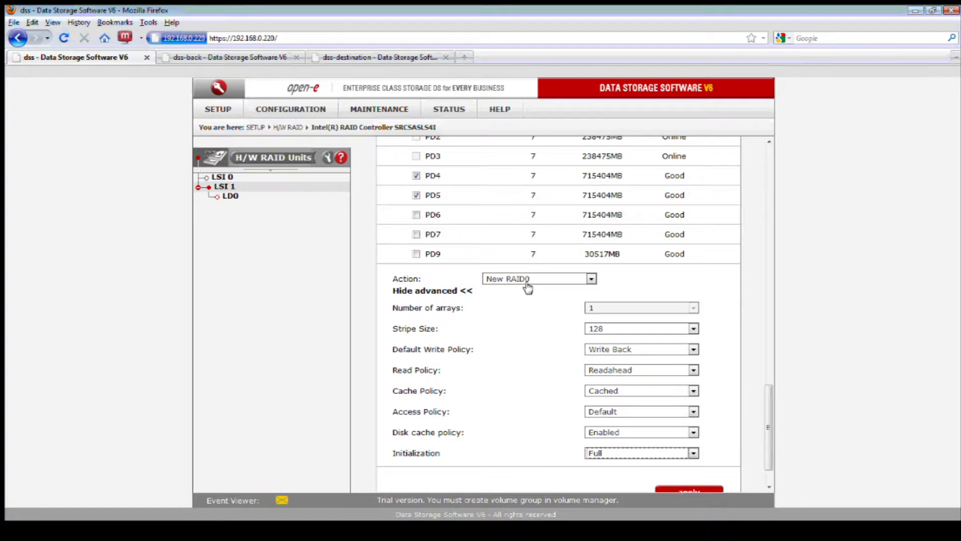
Open logical disk LD0 and apply its logical disk policy settings
{"action": "left_click", "coordinate": [232, 196]}
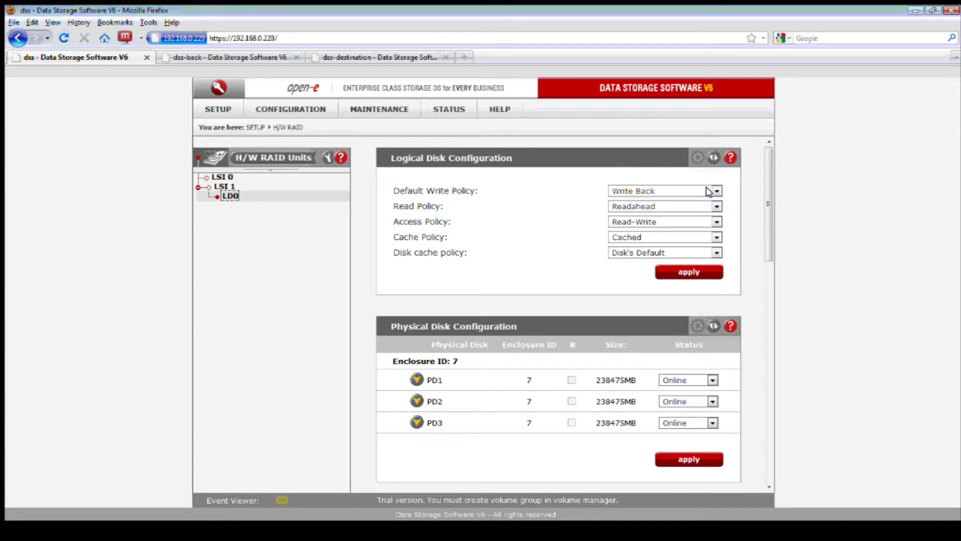
{"action": "left_click", "coordinate": [676, 272]}
{"action": "scroll", "coordinate": [599, 320], "scroll_direction": "down", "scroll_amount": 1}
{"action": "scroll", "coordinate": [601, 325], "scroll_direction": "down", "scroll_amount": 4}
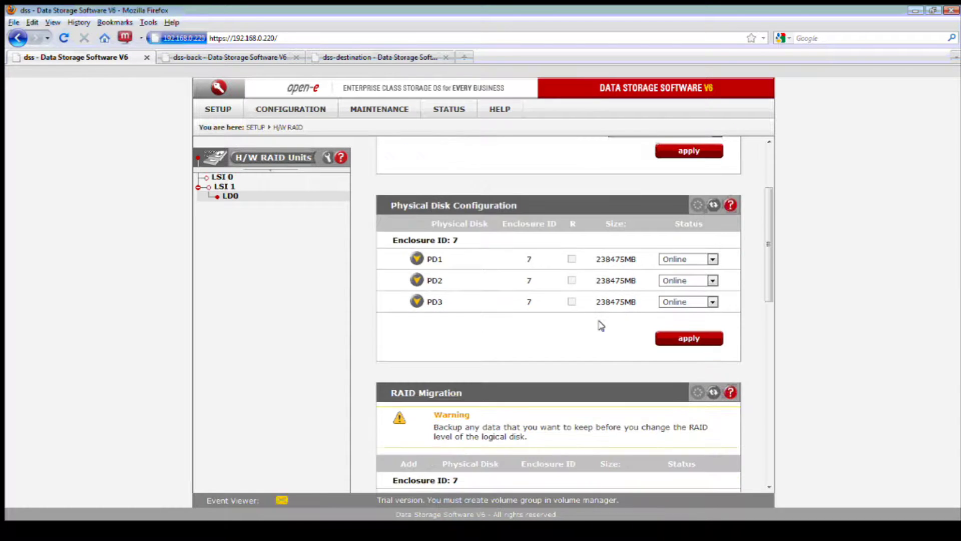
{"action": "scroll", "coordinate": [601, 325], "scroll_direction": "down", "scroll_amount": 3}
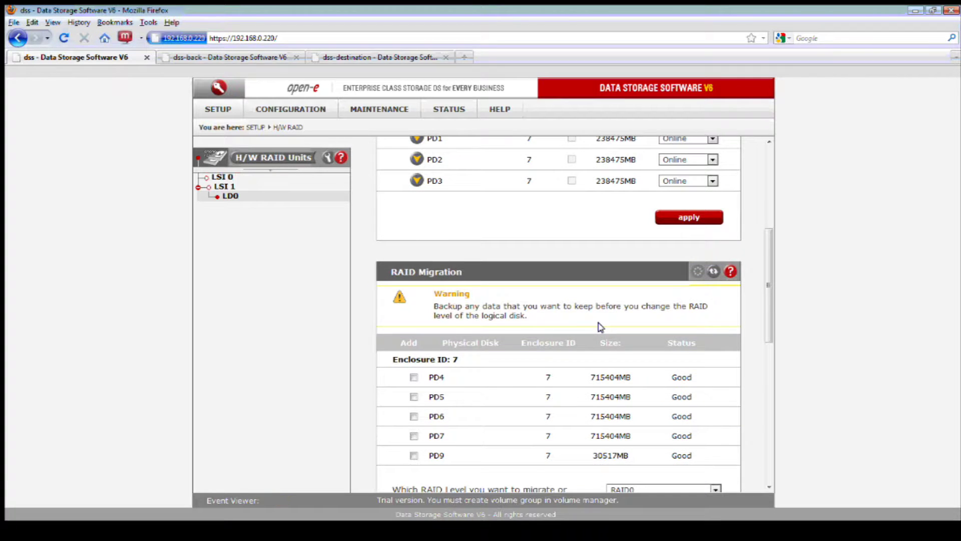
{"action": "scroll", "coordinate": [601, 327], "scroll_direction": "down", "scroll_amount": 2}
{"action": "scroll", "coordinate": [601, 325], "scroll_direction": "down", "scroll_amount": 7}
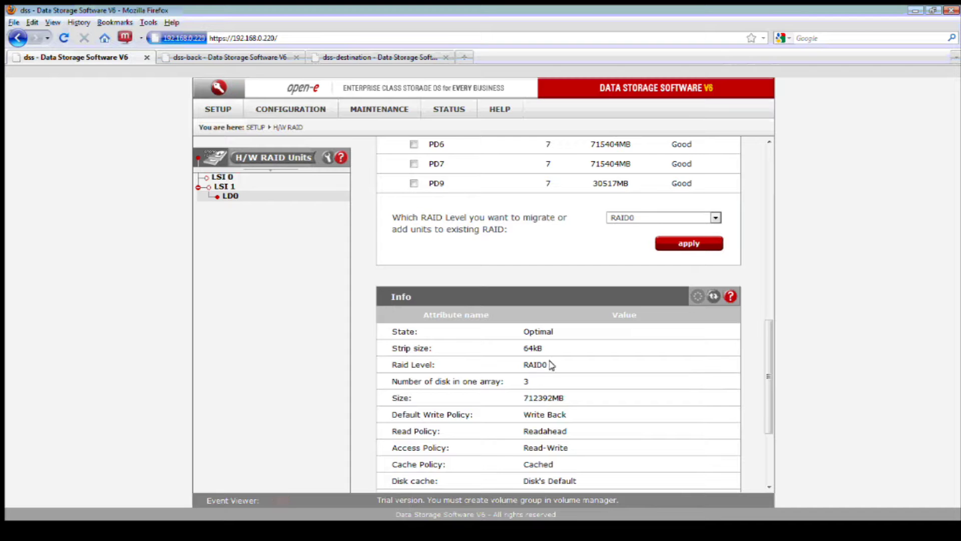
{"action": "scroll", "coordinate": [554, 348], "scroll_direction": "up", "scroll_amount": 2}
{"action": "scroll", "coordinate": [553, 348], "scroll_direction": "down", "scroll_amount": 1}
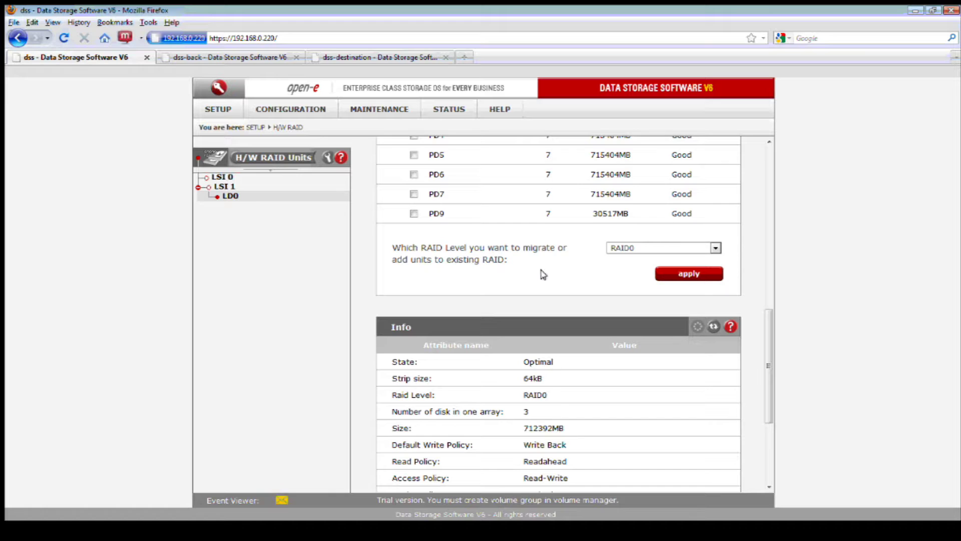
{"action": "scroll", "coordinate": [533, 255], "scroll_direction": "up", "scroll_amount": 1}
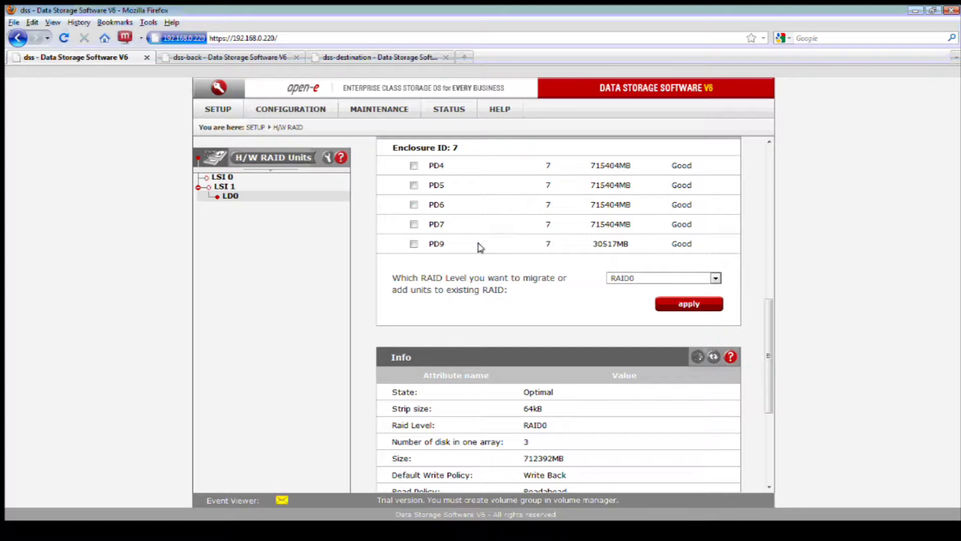
Add PD7 to LD0 in RAID Migration, keep RAID0, and start the migration
{"action": "left_click", "coordinate": [414, 224]}
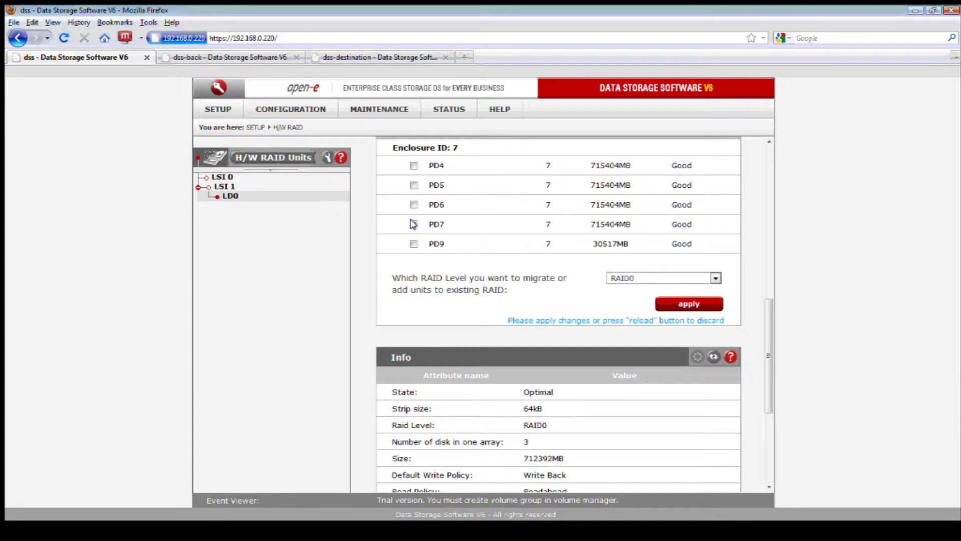
{"action": "left_click", "coordinate": [620, 277]}
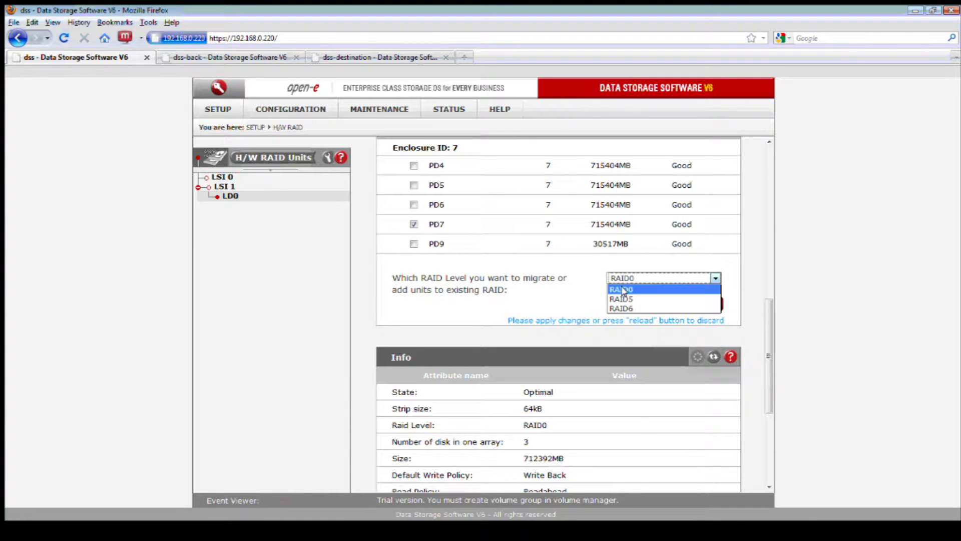
{"action": "left_click", "coordinate": [622, 289]}
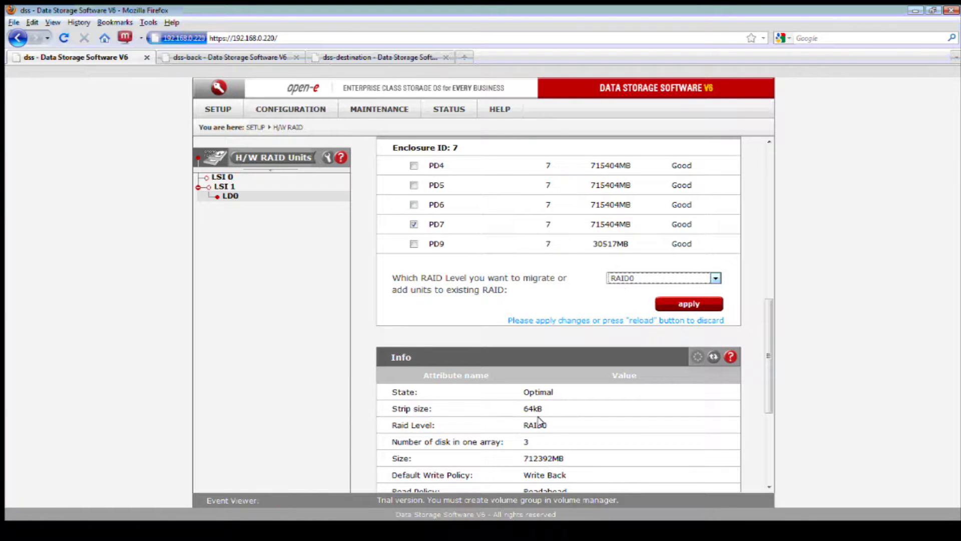
{"action": "left_click", "coordinate": [683, 303]}
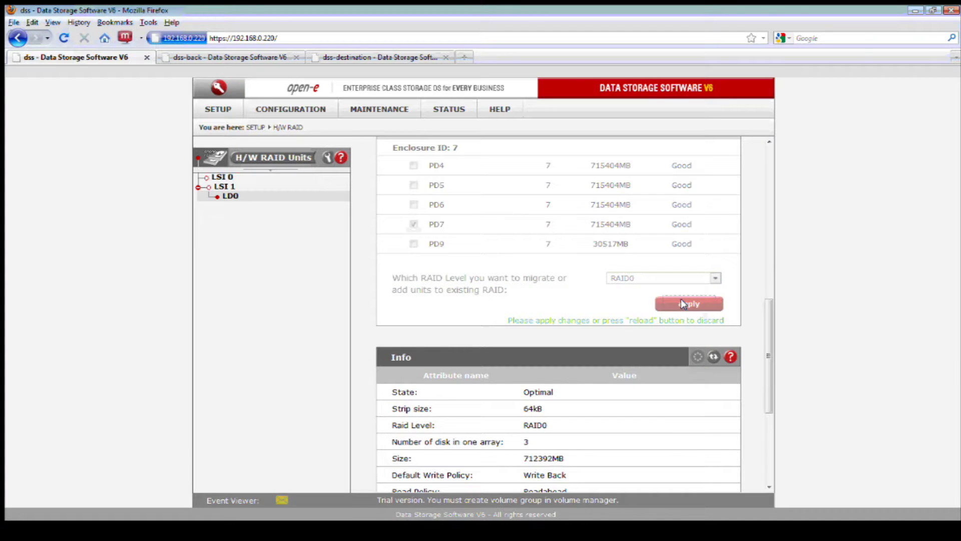
{"action": "scroll", "coordinate": [559, 336], "scroll_direction": "down", "scroll_amount": 3}
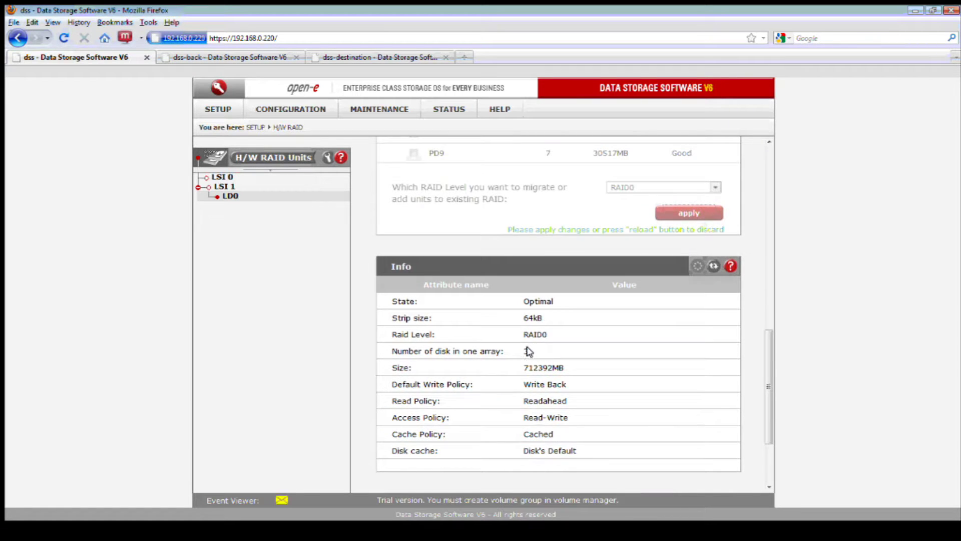
Check LD0's disk count of 3 and refresh the Info panel's logical disk details
{"action": "left_click_drag", "start_coordinate": [521, 351], "coordinate": [534, 354]}
{"action": "scroll", "coordinate": [573, 353], "scroll_direction": "down", "scroll_amount": 3}
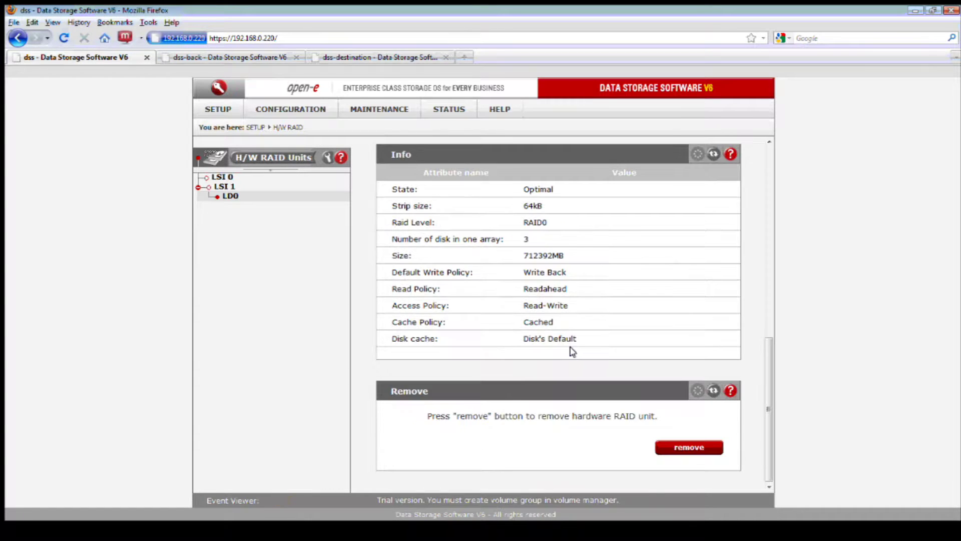
{"action": "scroll", "coordinate": [573, 351], "scroll_direction": "up", "scroll_amount": 2}
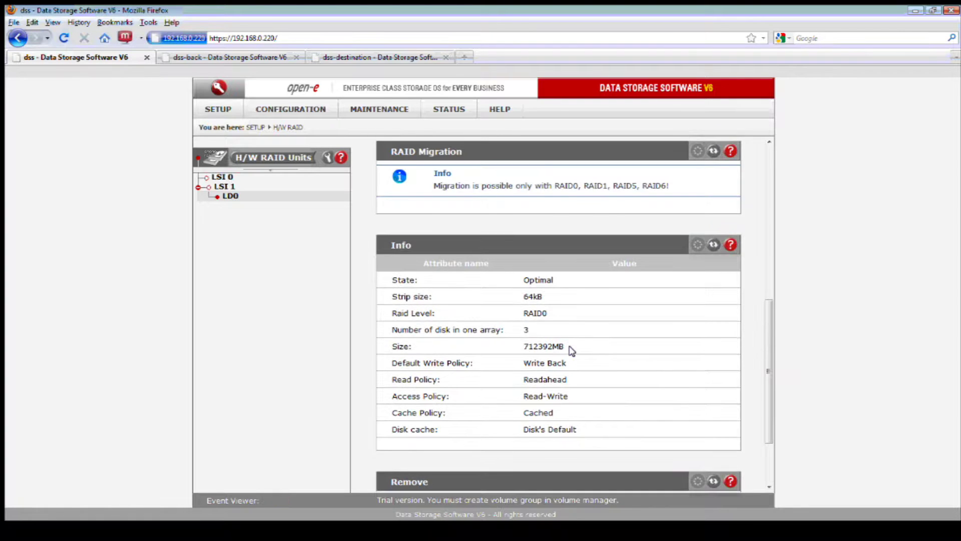
{"action": "scroll", "coordinate": [572, 351], "scroll_direction": "up", "scroll_amount": 3}
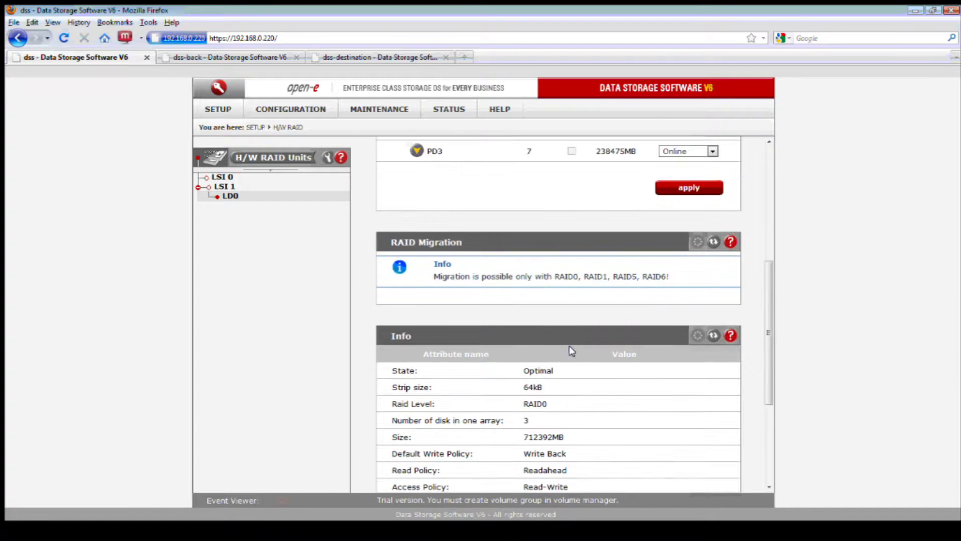
{"action": "scroll", "coordinate": [572, 351], "scroll_direction": "down", "scroll_amount": 2}
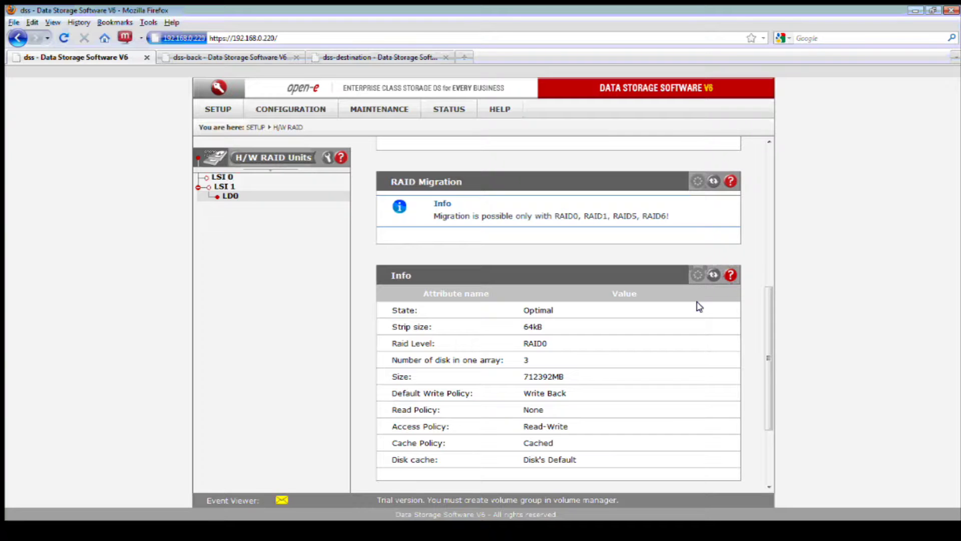
{"action": "scroll", "coordinate": [699, 307], "scroll_direction": "down", "scroll_amount": 1}
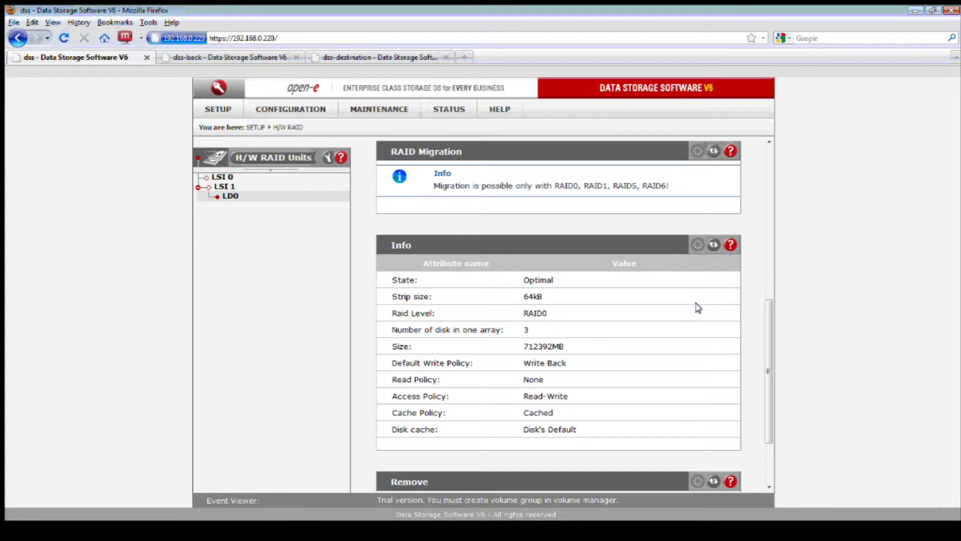
{"action": "scroll", "coordinate": [699, 307], "scroll_direction": "up", "scroll_amount": 1}
{"action": "left_click", "coordinate": [713, 276]}
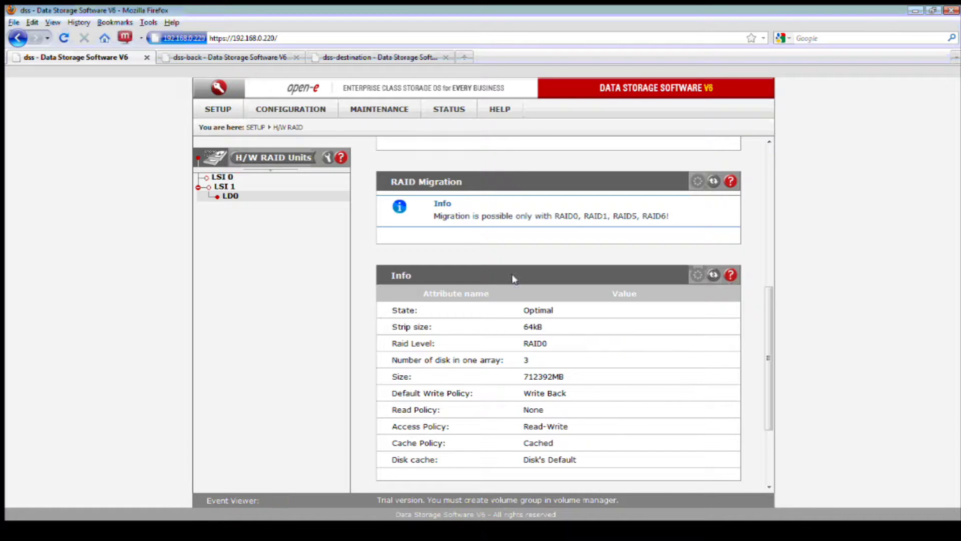
Go to CONFIGURATION > volume manager > Vol. groups
{"action": "left_click", "coordinate": [301, 110]}
{"action": "mouse_move", "coordinate": [321, 126]}
{"action": "left_click", "coordinate": [414, 126]}
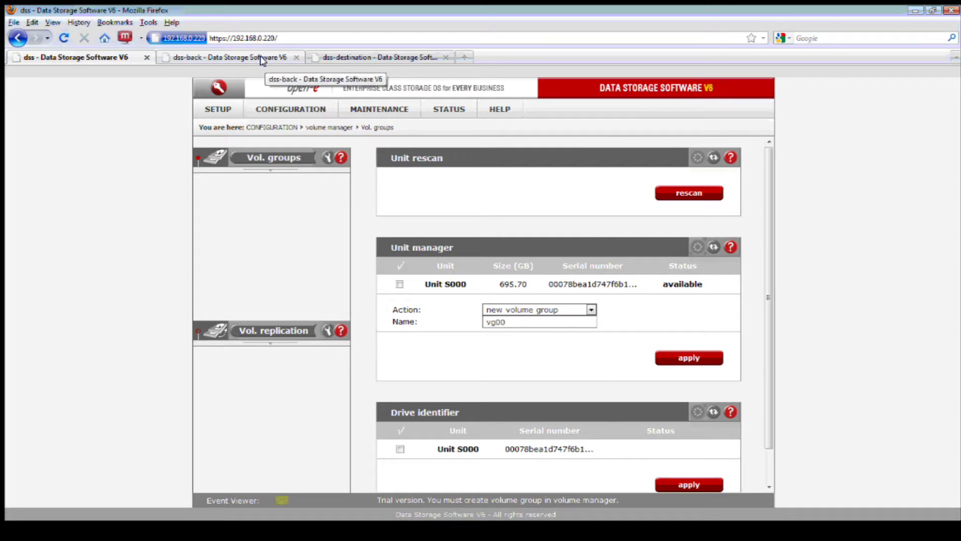
{"action": "mouse_move", "coordinate": [225, 109]}
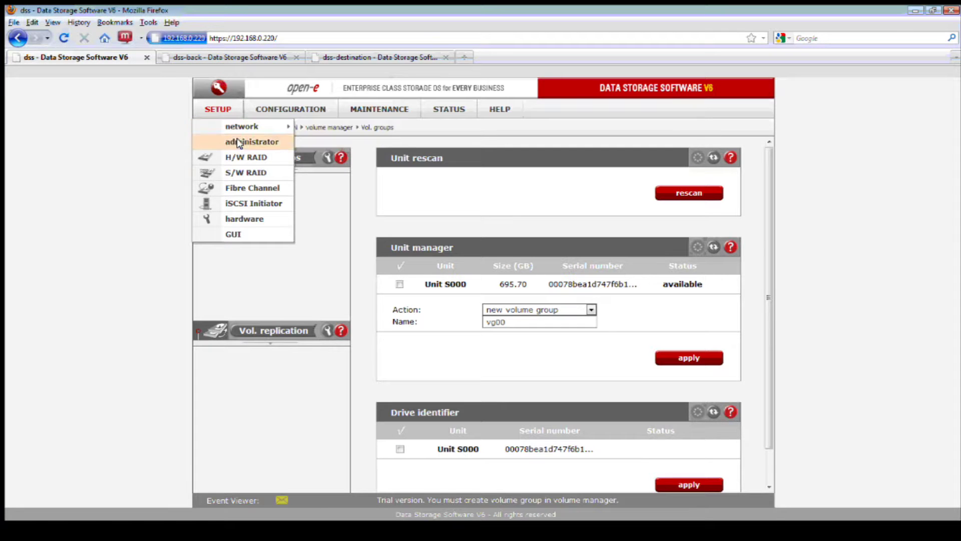
Confirm LD0's migration is at 0% under H/W RAID, then show LSI 1's rebuild and patrol-read rates
{"action": "left_click", "coordinate": [246, 158]}
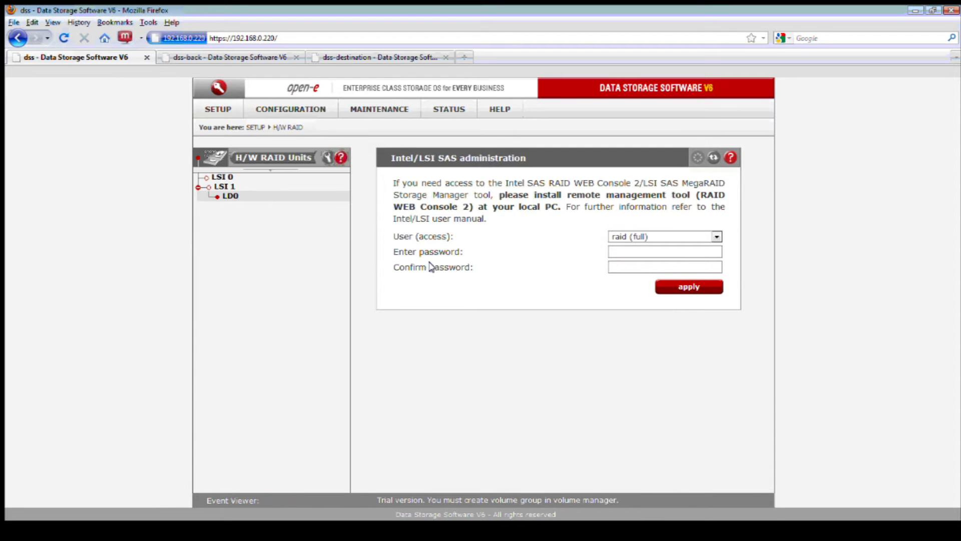
{"action": "left_click", "coordinate": [228, 195]}
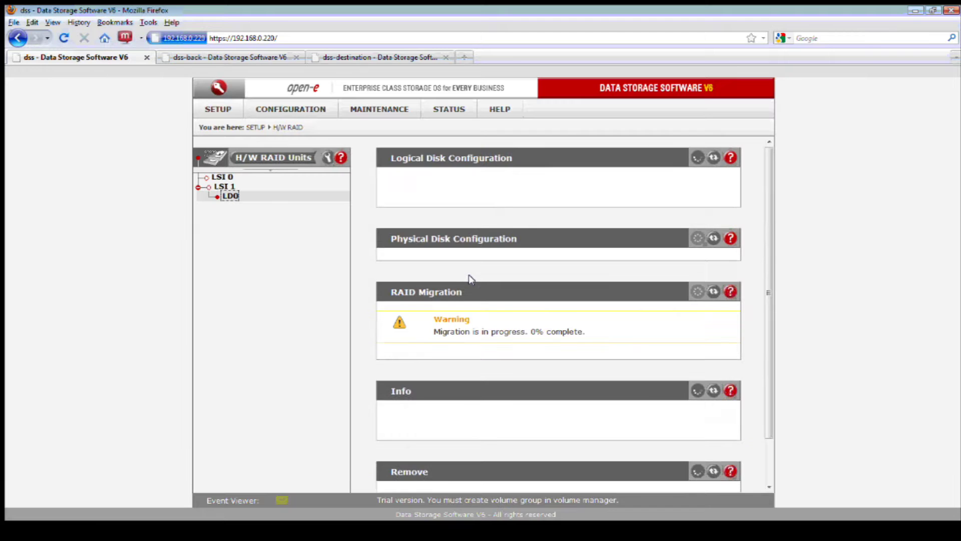
{"action": "scroll", "coordinate": [470, 278], "scroll_direction": "down", "scroll_amount": 4}
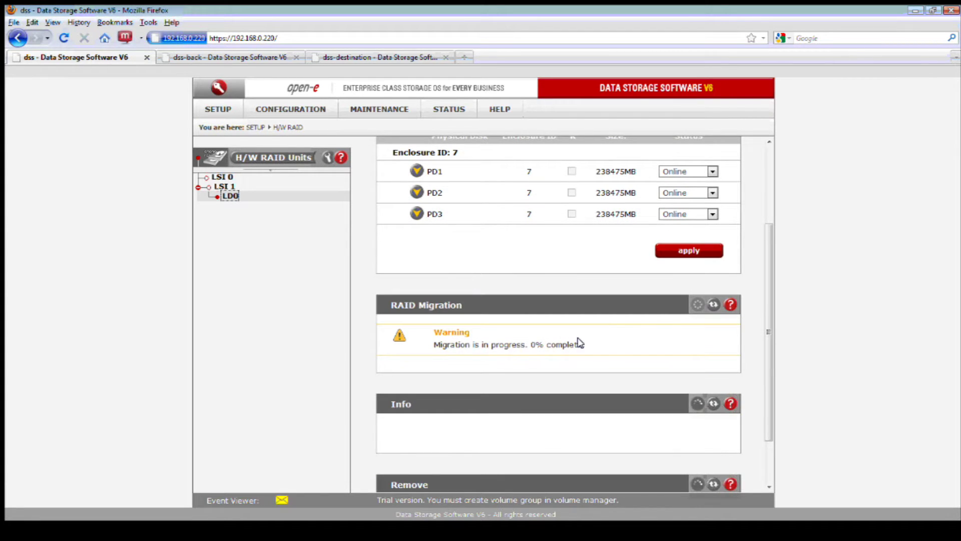
{"action": "scroll", "coordinate": [526, 350], "scroll_direction": "up", "scroll_amount": 3}
{"action": "scroll", "coordinate": [560, 387], "scroll_direction": "down", "scroll_amount": 2}
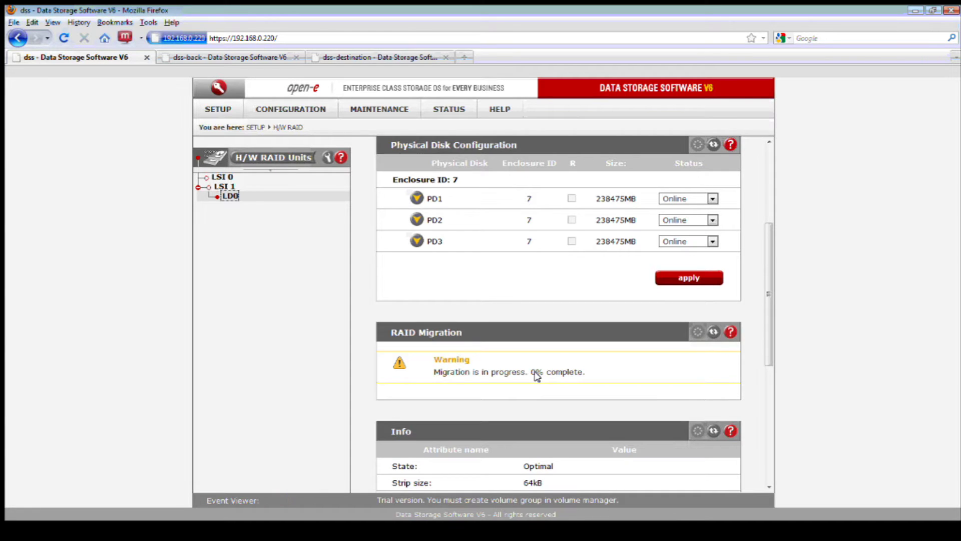
{"action": "scroll", "coordinate": [537, 376], "scroll_direction": "up", "scroll_amount": 6}
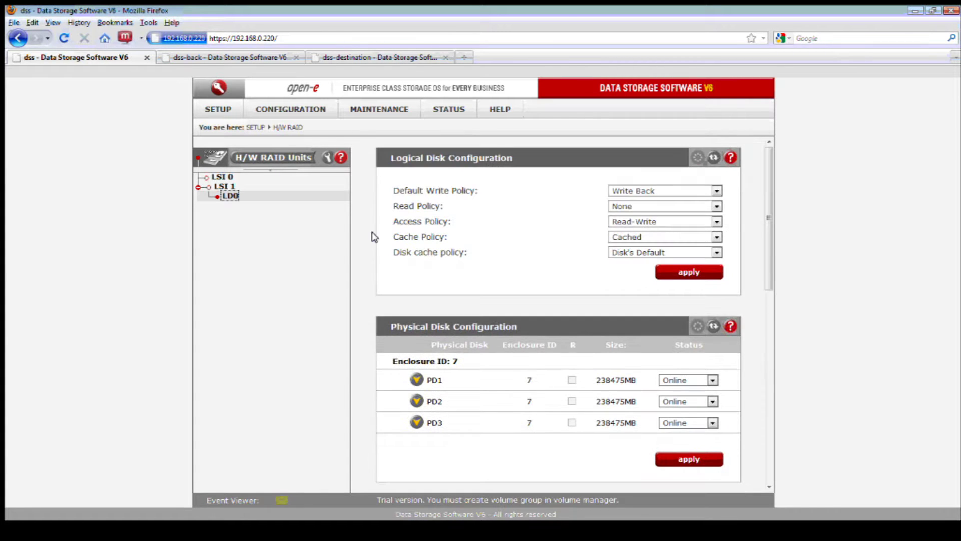
{"action": "left_click", "coordinate": [216, 188]}
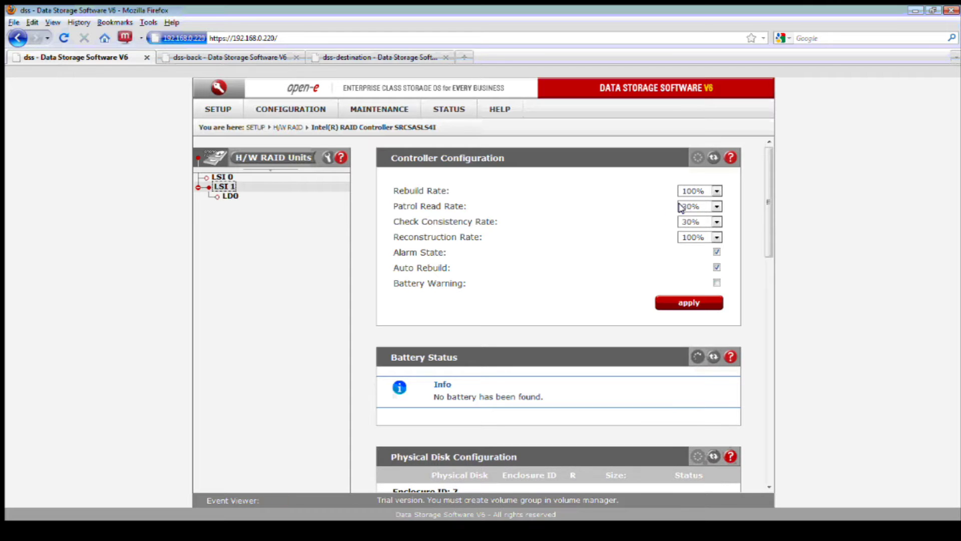
On dss-back, launch 3ware 3DM2 from H/W RAID to list the 9690SA-4I4E controller
{"action": "left_click", "coordinate": [259, 57]}
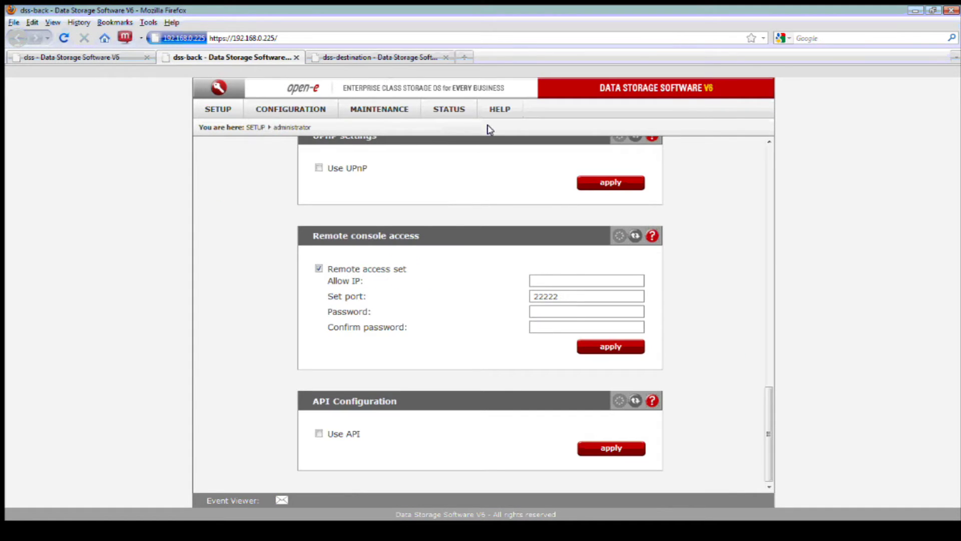
{"action": "left_click", "coordinate": [227, 109]}
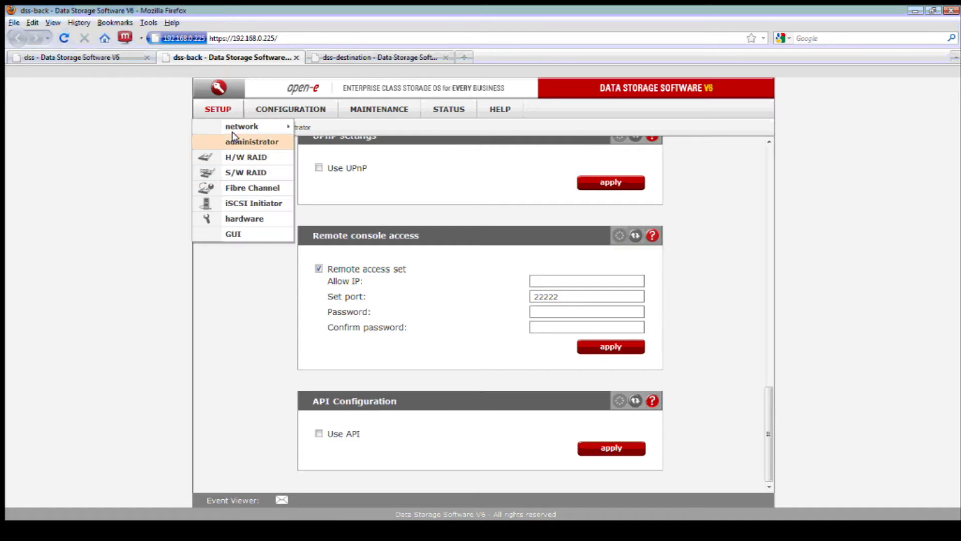
{"action": "left_click", "coordinate": [243, 157]}
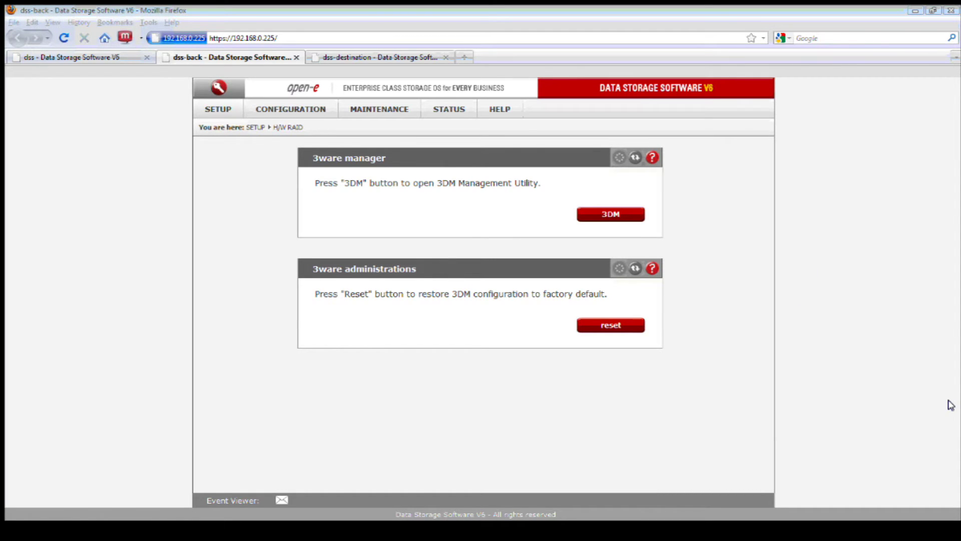
{"action": "left_click", "coordinate": [704, 404]}
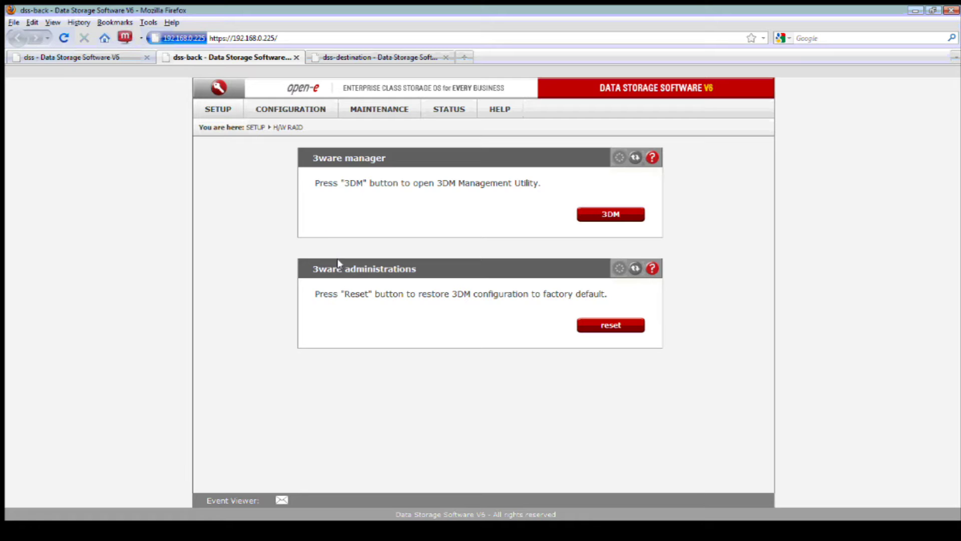
{"action": "left_click", "coordinate": [644, 212]}
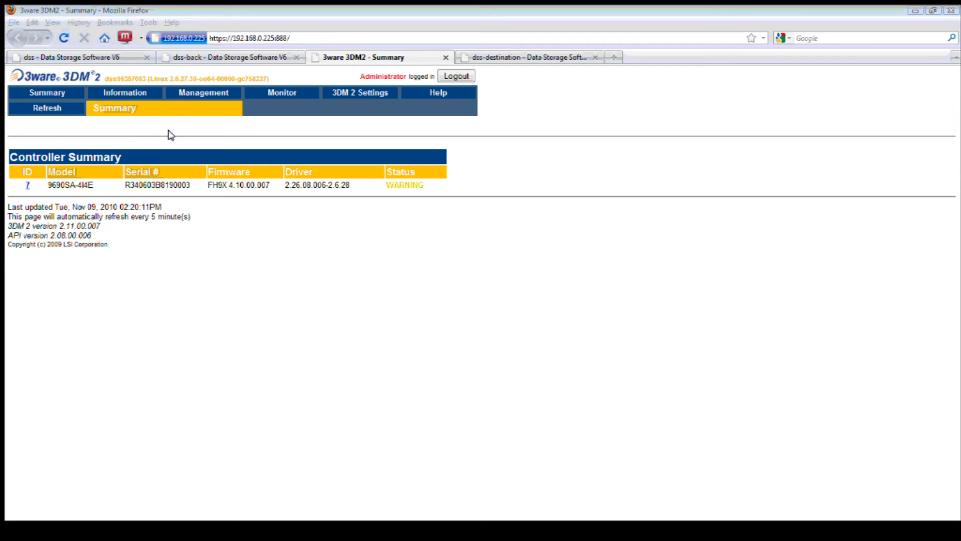
{"action": "left_click", "coordinate": [116, 58]}
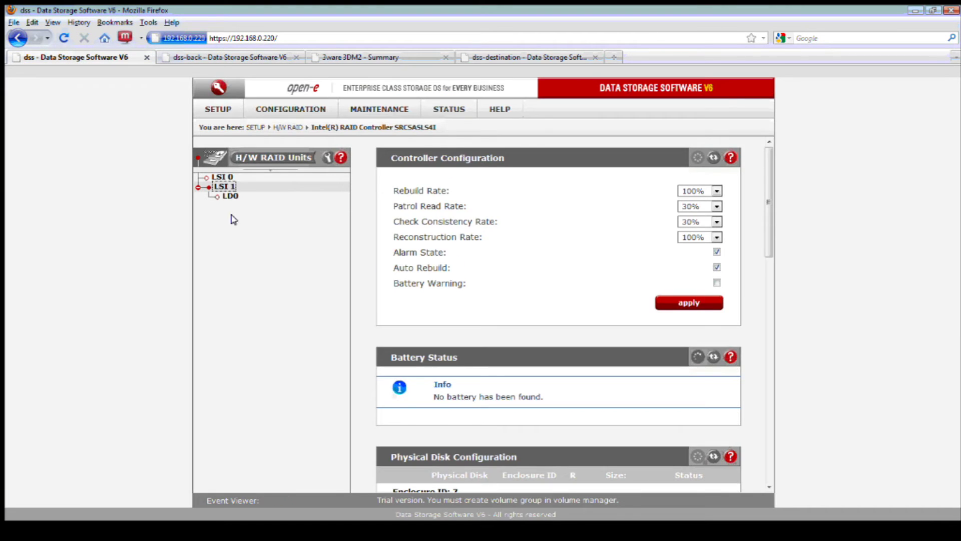
Recheck LD0's RAID Migration panel on dss, still in progress at 0% complete
{"action": "left_click", "coordinate": [231, 195]}
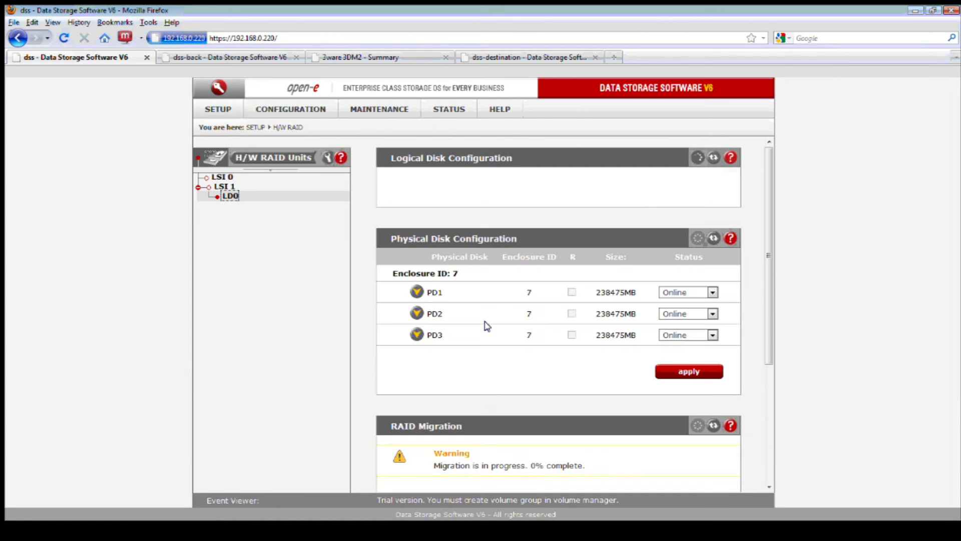
{"action": "scroll", "coordinate": [487, 326], "scroll_direction": "down", "scroll_amount": 3}
{"action": "left_click_drag", "start_coordinate": [434, 374], "coordinate": [590, 382]}
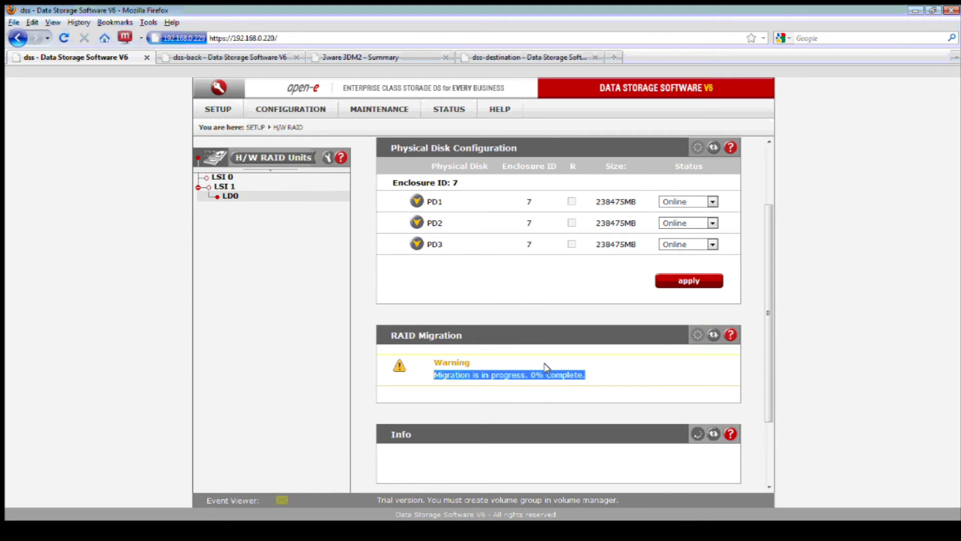
{"action": "scroll", "coordinate": [400, 225], "scroll_direction": "up", "scroll_amount": 3}
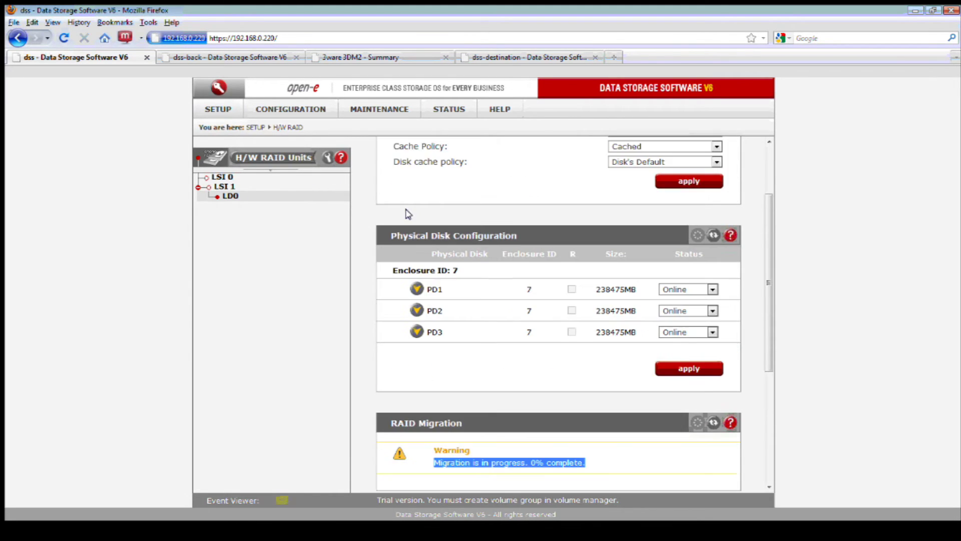
{"action": "scroll", "coordinate": [512, 310], "scroll_direction": "down", "scroll_amount": 1}
{"action": "scroll", "coordinate": [511, 311], "scroll_direction": "down", "scroll_amount": 1}
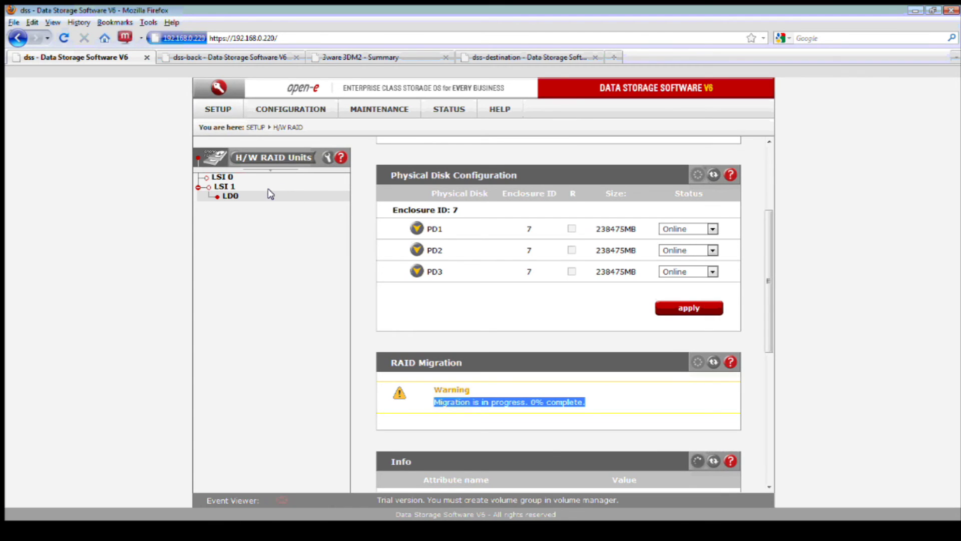
{"action": "left_click", "coordinate": [255, 60]}
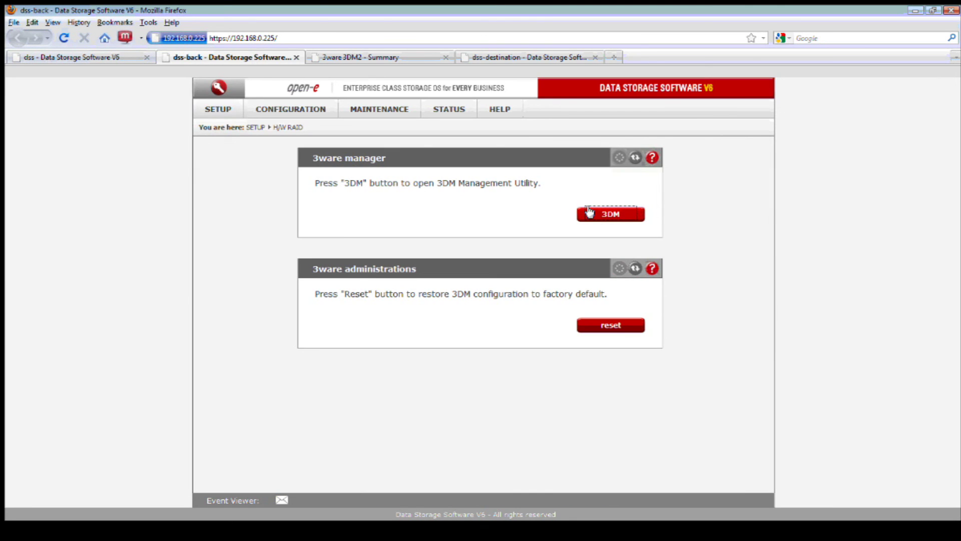
View 3DM2 Controller Settings for controller ID 7, close them, and relaunch 3DM2 from dss-back
{"action": "left_click", "coordinate": [396, 59]}
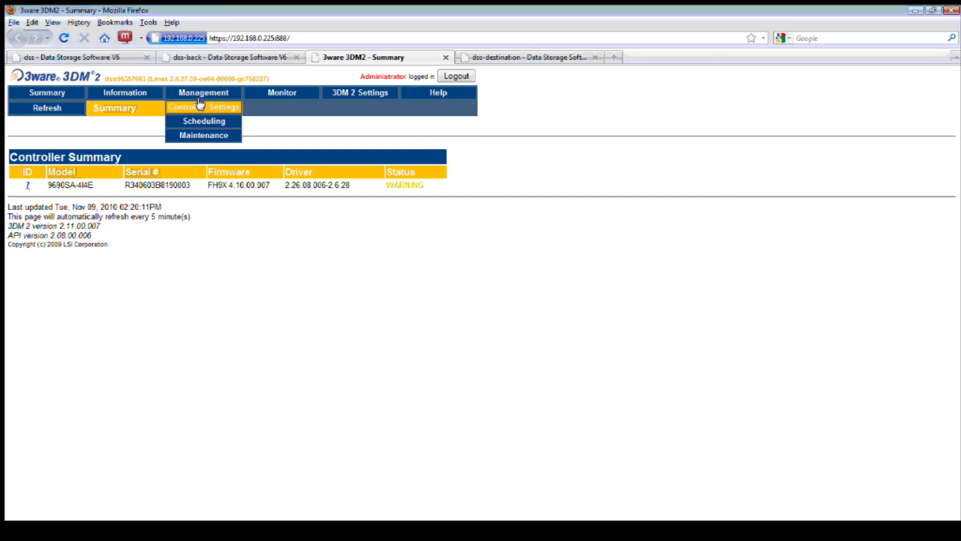
{"action": "left_click", "coordinate": [199, 105]}
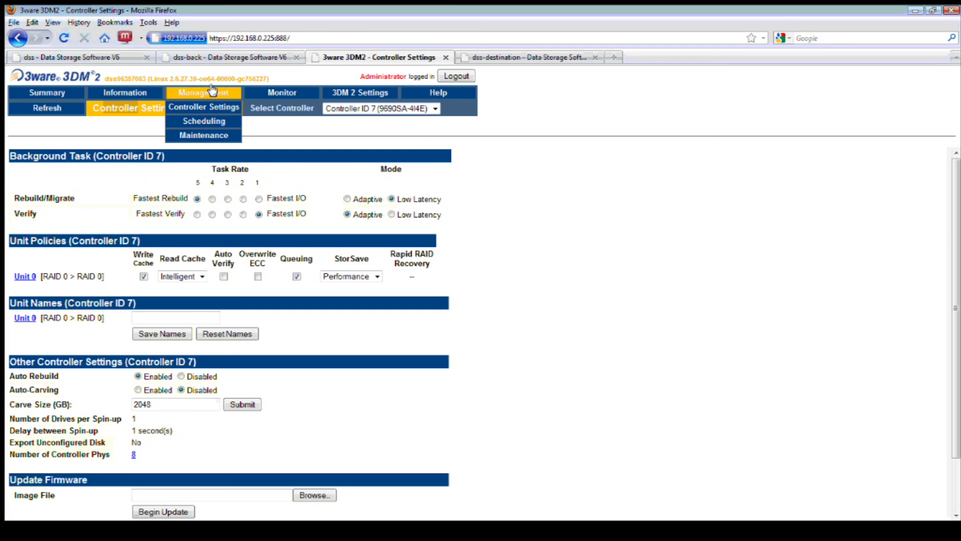
{"action": "left_click", "coordinate": [446, 58]}
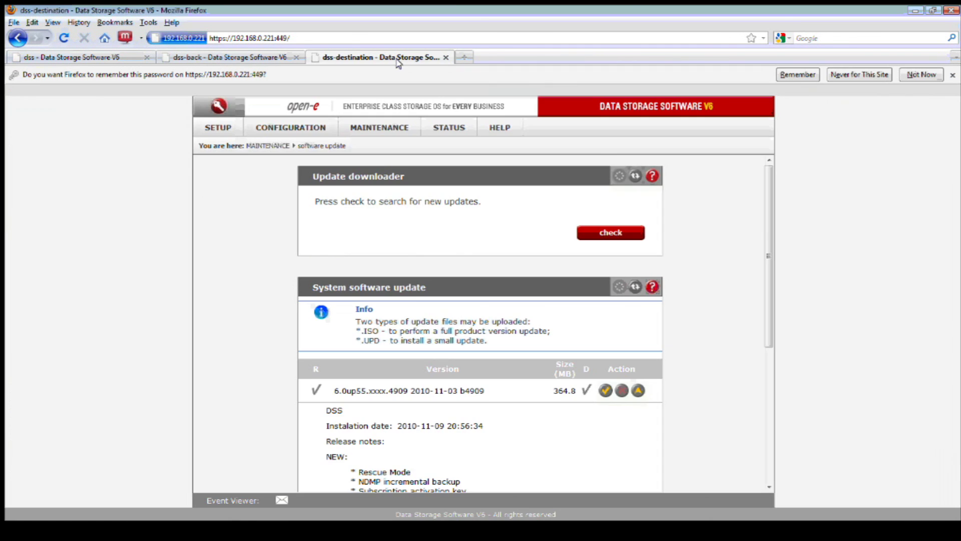
{"action": "left_click", "coordinate": [230, 57]}
{"action": "left_click", "coordinate": [599, 213]}
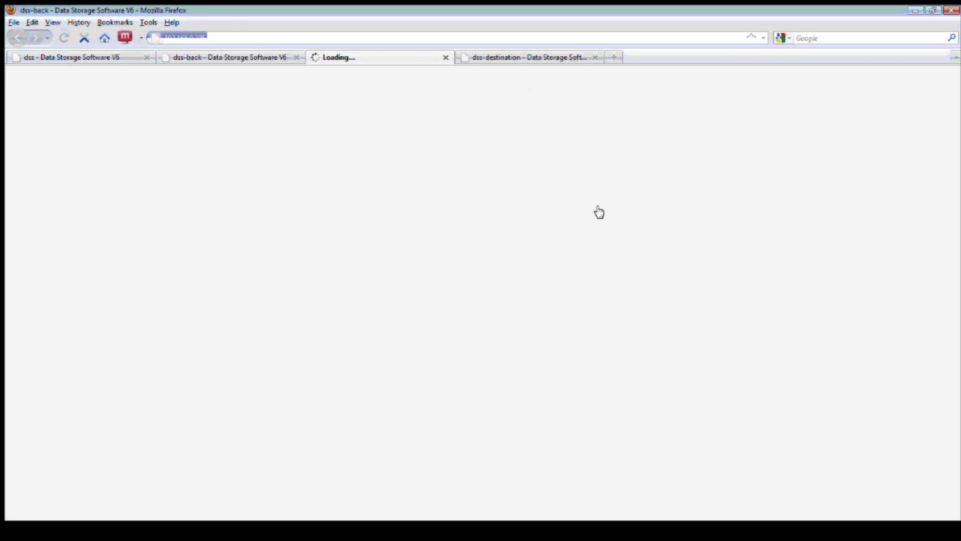